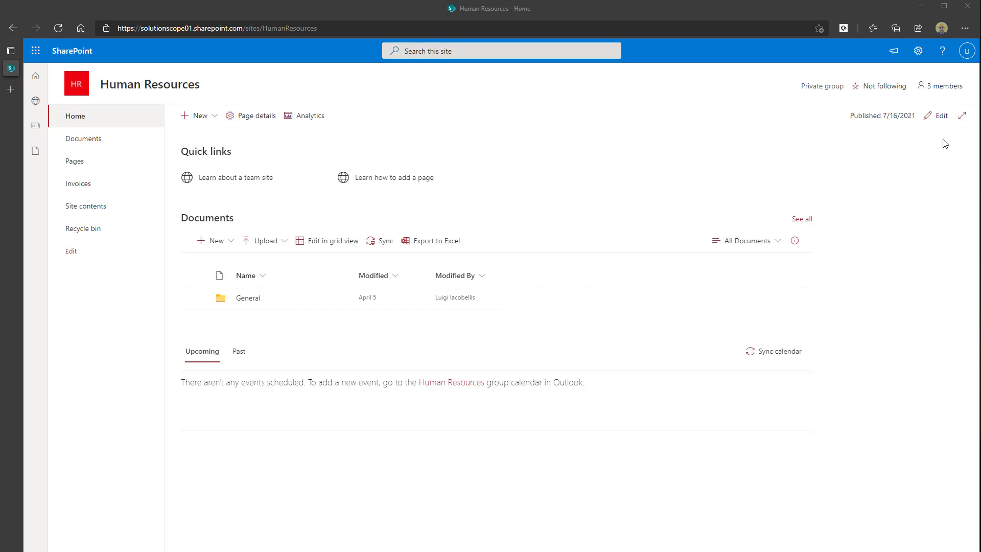
Step: Put the Human Resources home page in edit mode and show the add line above Documents
{"action": "left_click", "coordinate": [944, 122]}
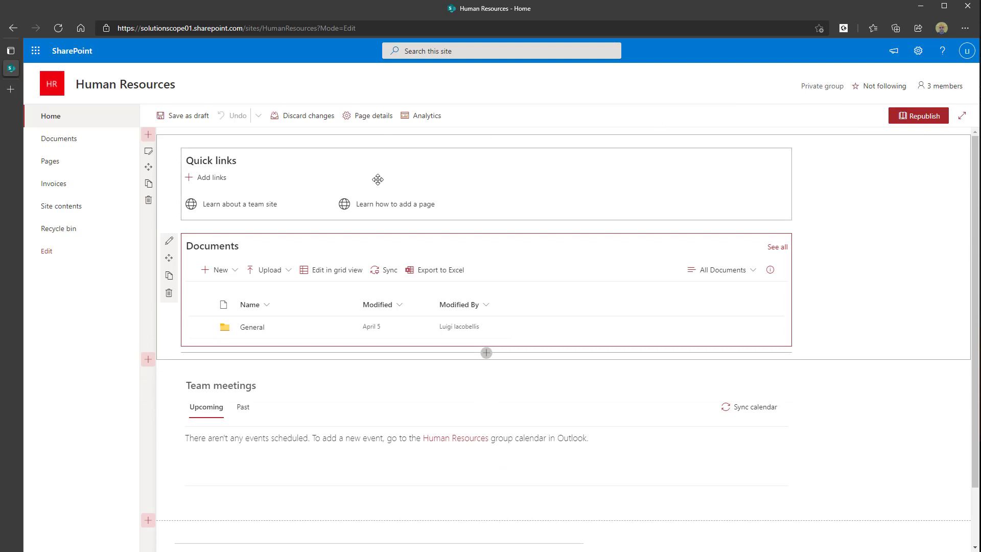
{"action": "left_click", "coordinate": [876, 202]}
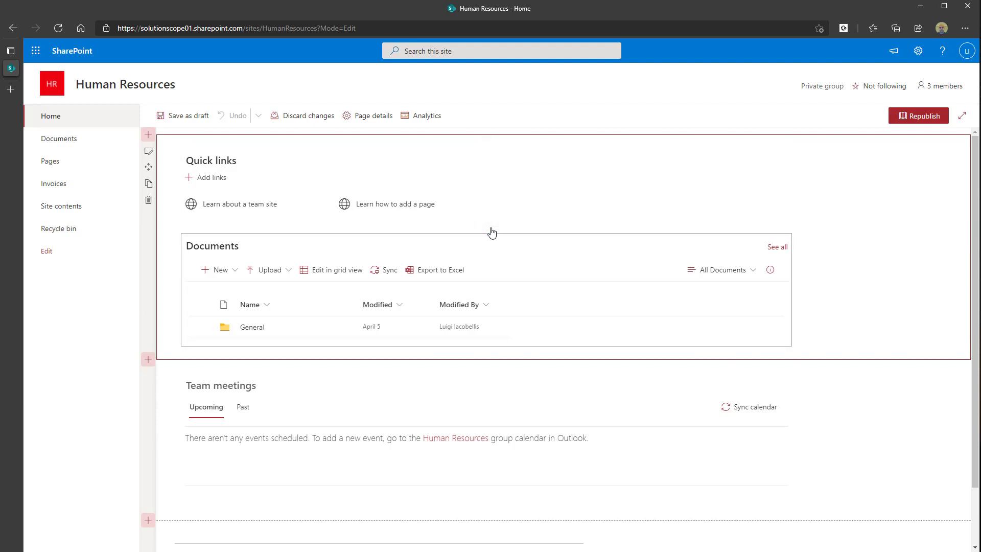
{"action": "mouse_move", "coordinate": [488, 225]}
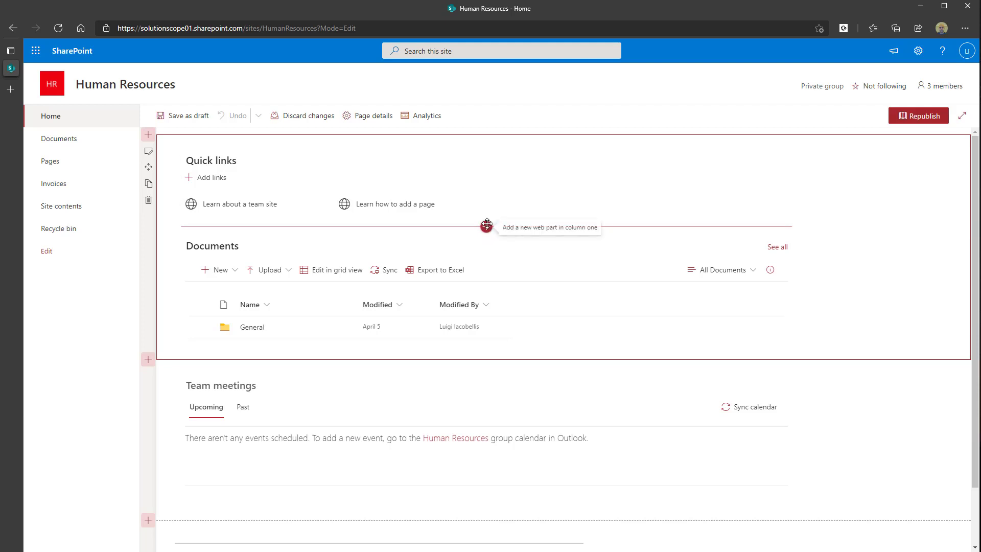
Step: Insert a News web part above Quick links, found by searching the toolbox for 'news'
{"action": "left_click", "coordinate": [484, 142]}
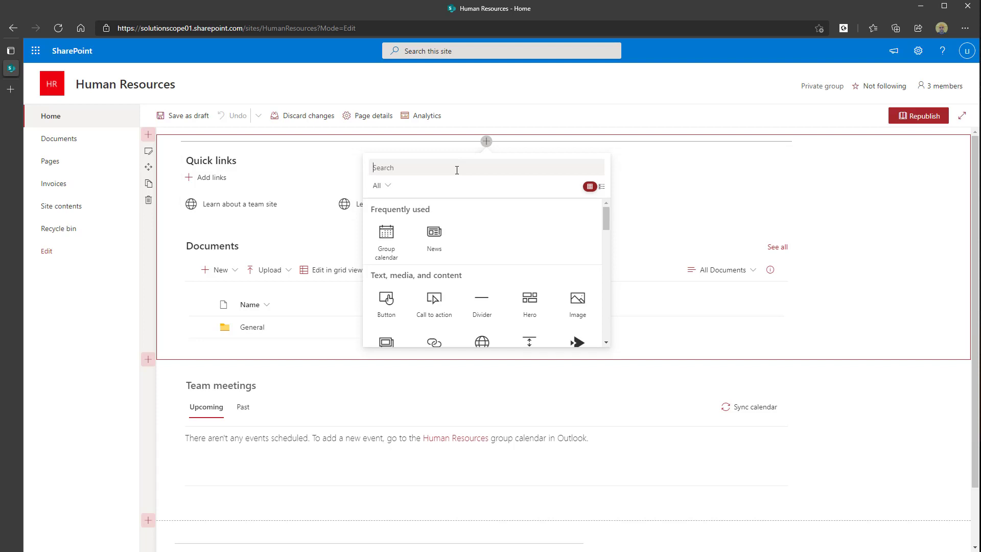
{"action": "type", "text": "news"}
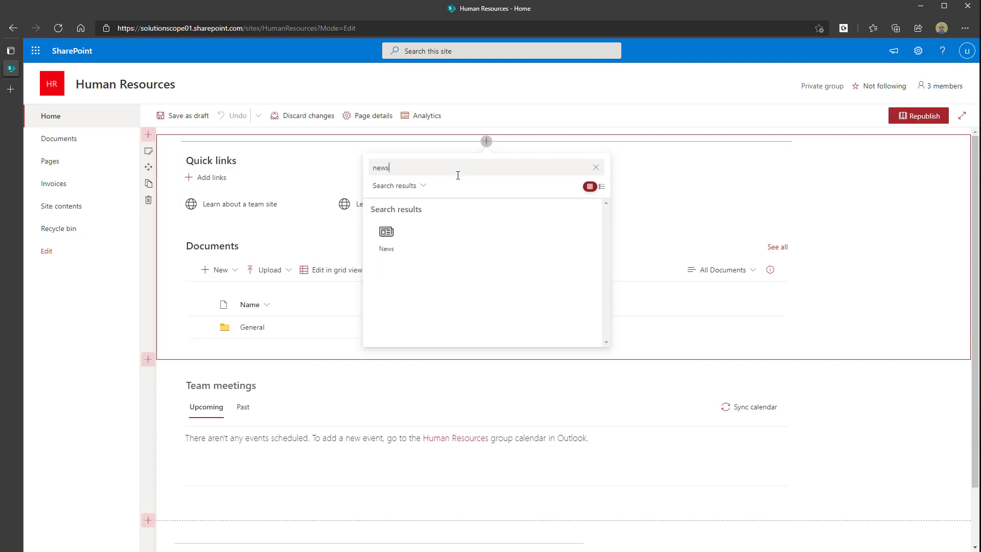
{"action": "left_click", "coordinate": [390, 245]}
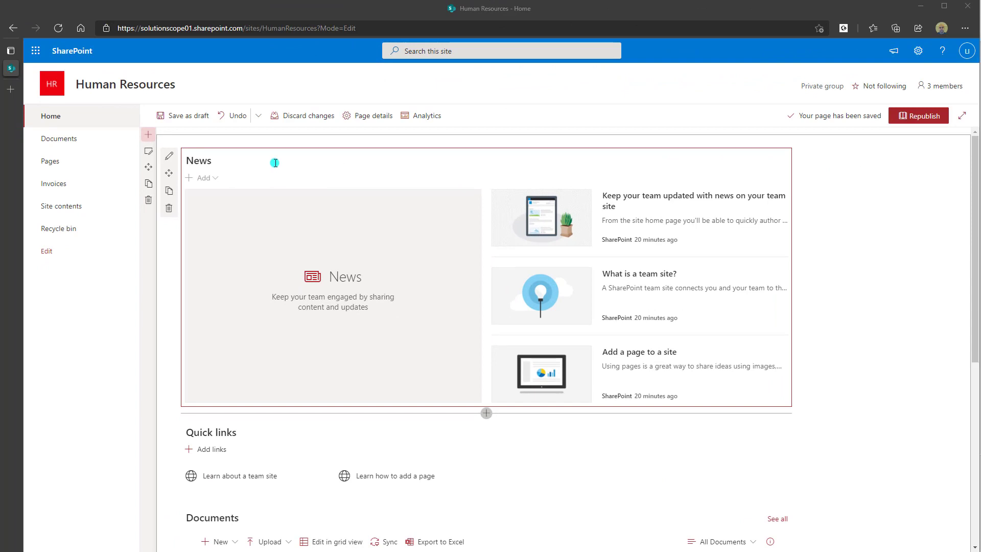
Step: Reposition the News web part and retitle its heading 'Team News'
{"action": "left_click", "coordinate": [172, 161]}
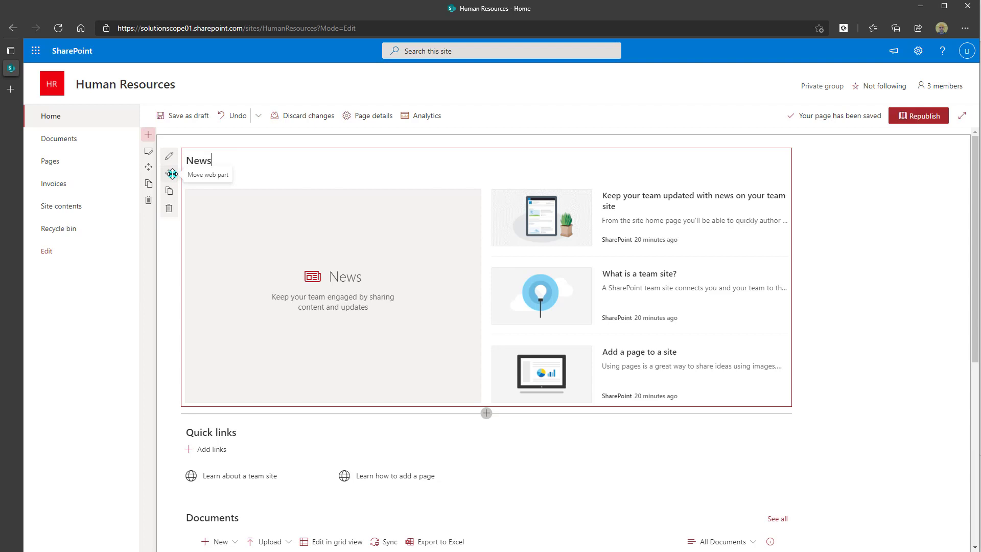
{"action": "left_click_drag", "start_coordinate": [172, 173], "coordinate": [342, 189]}
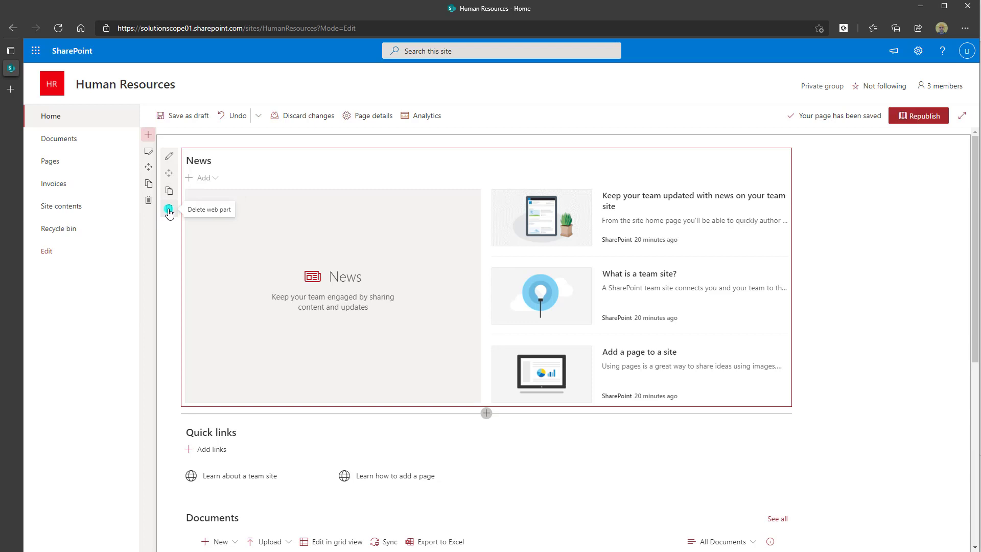
{"action": "left_click", "coordinate": [189, 161]}
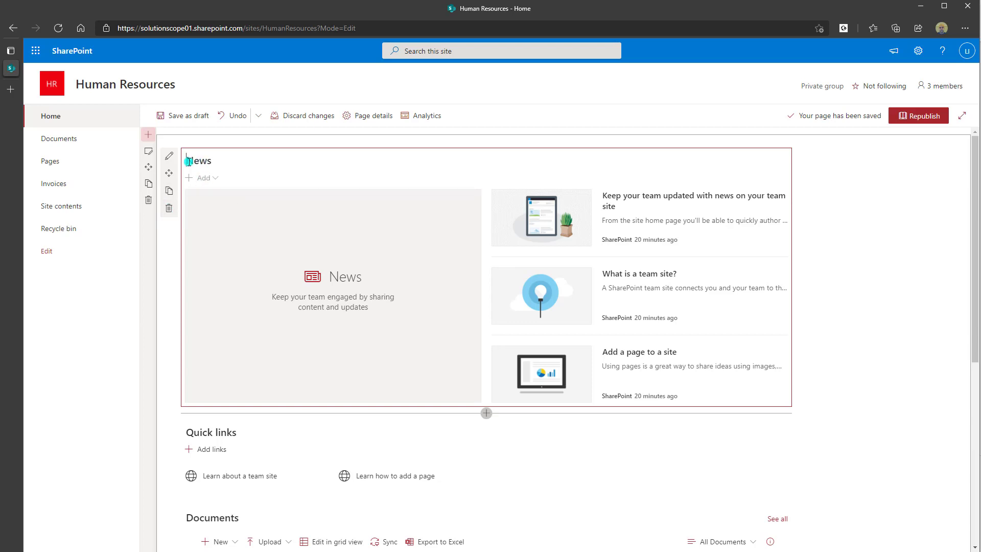
{"action": "type", "text": "Team"}
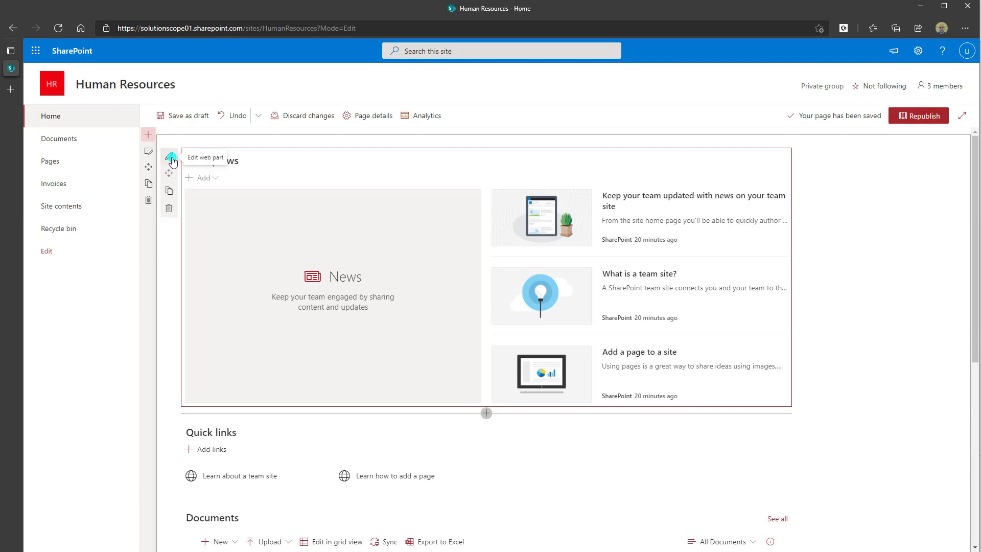
Step: Open the Team News web part's property pane with the Edit web part pencil
{"action": "left_click", "coordinate": [171, 158]}
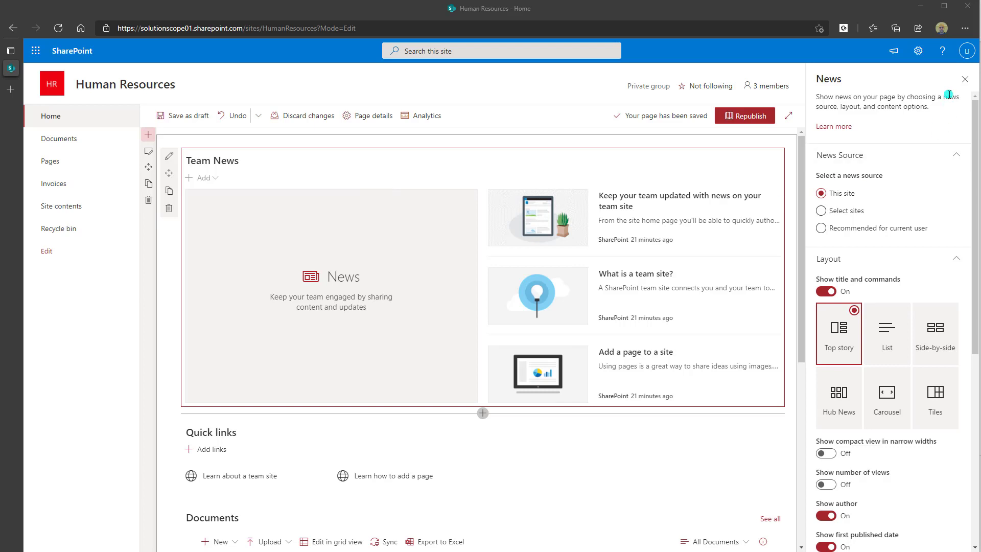
{"action": "left_click", "coordinate": [919, 55]}
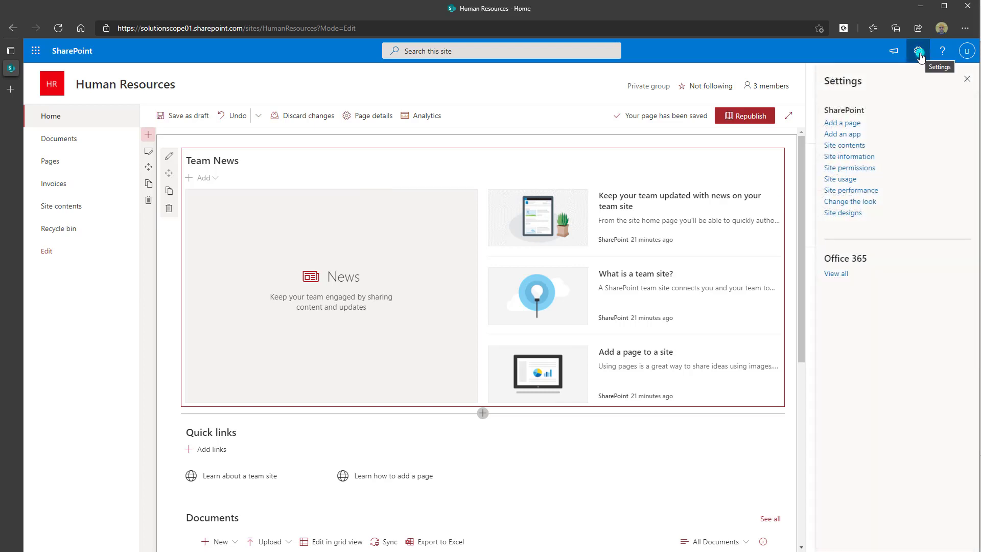
{"action": "right_click", "coordinate": [843, 146]}
{"action": "key", "text": "Escape"}
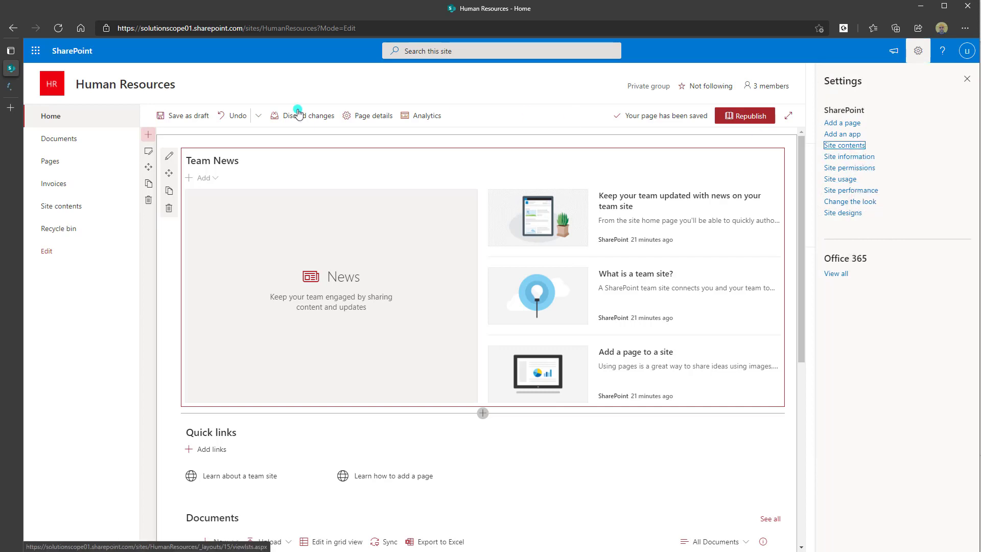
{"action": "left_click", "coordinate": [844, 146], "text": "ctrl"}
{"action": "left_click", "coordinate": [10, 88]}
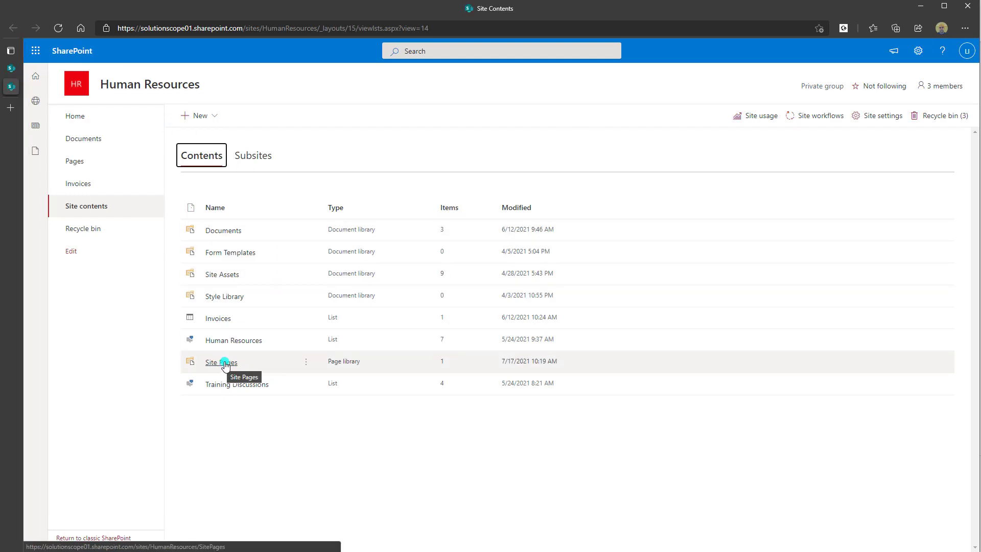
{"action": "left_click", "coordinate": [219, 366]}
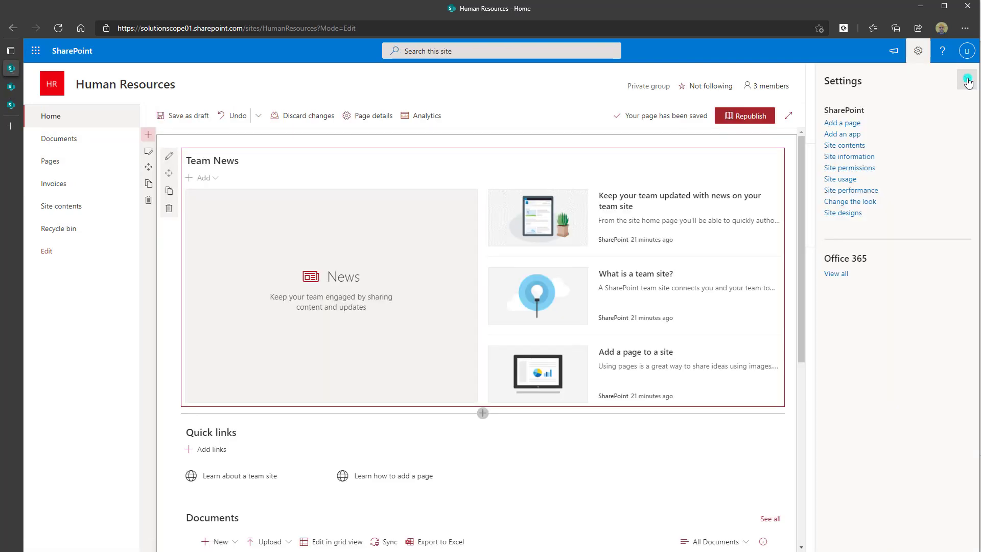
{"action": "left_click", "coordinate": [966, 81]}
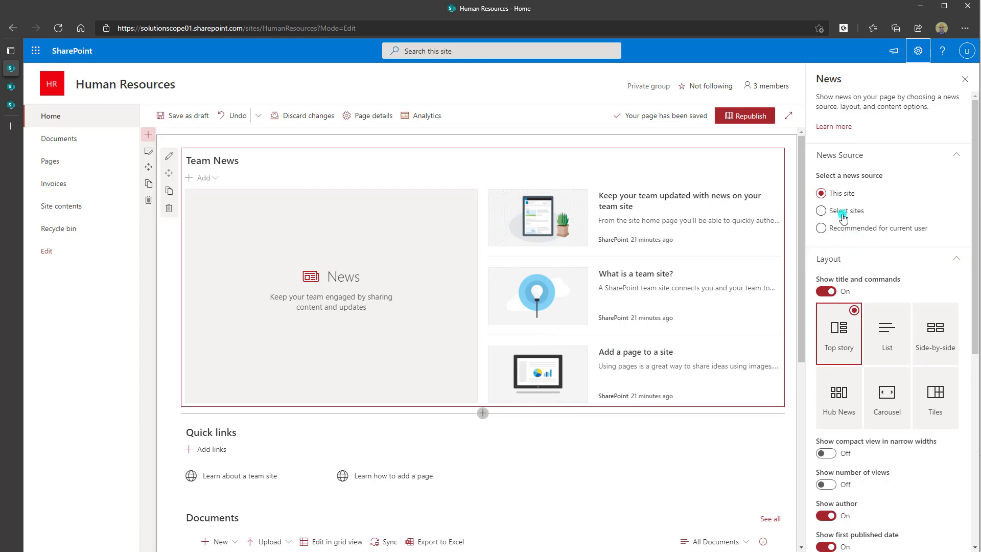
Step: Try the Select sites and Recommended for current user news source options
{"action": "left_click", "coordinate": [821, 211]}
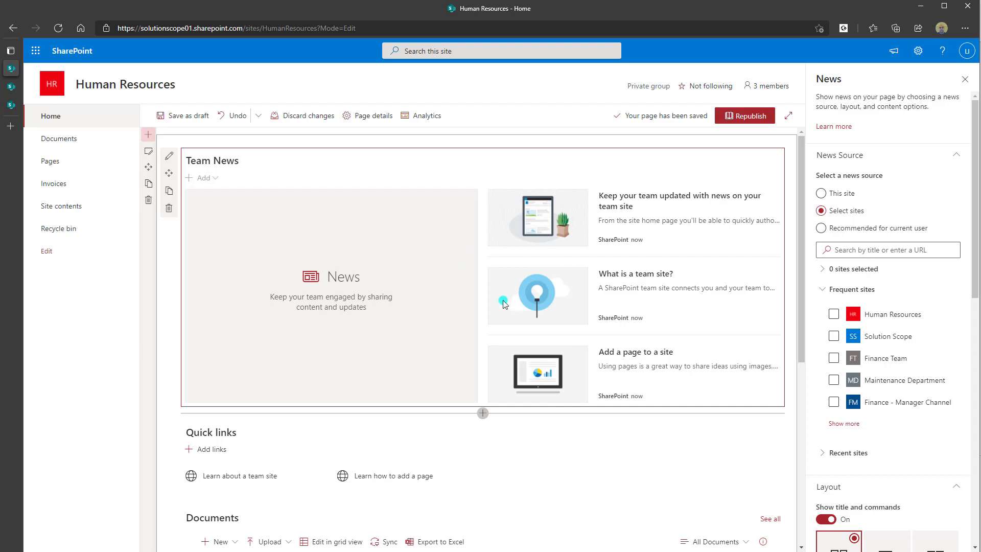
{"action": "left_click", "coordinate": [819, 228]}
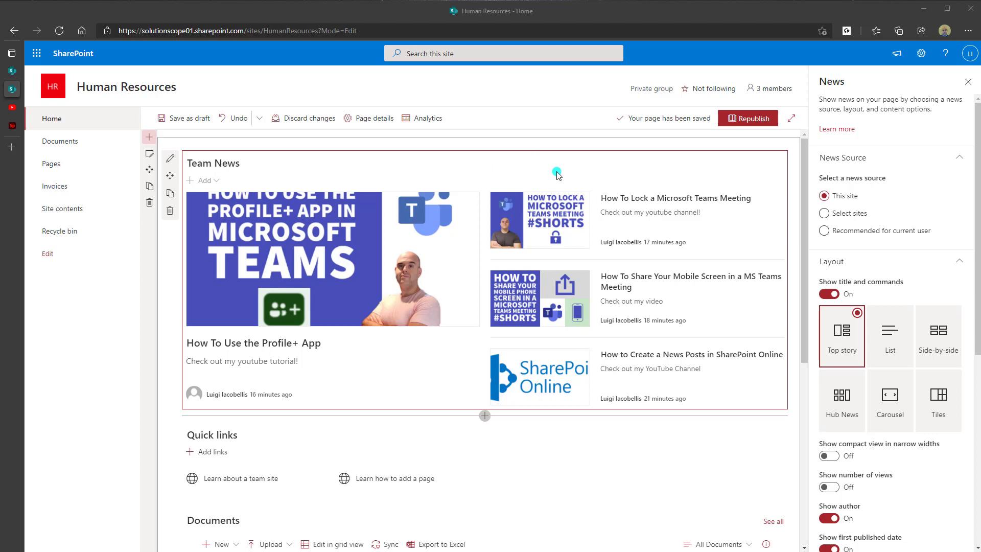
{"action": "left_click", "coordinate": [841, 292]}
{"action": "left_click", "coordinate": [838, 294]}
{"action": "left_click", "coordinate": [829, 294]}
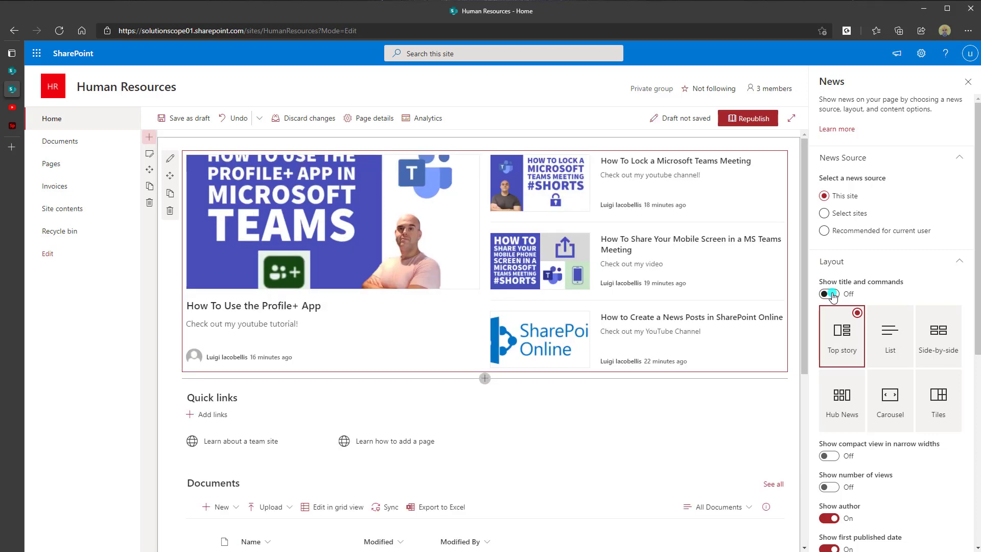
{"action": "left_click", "coordinate": [829, 294]}
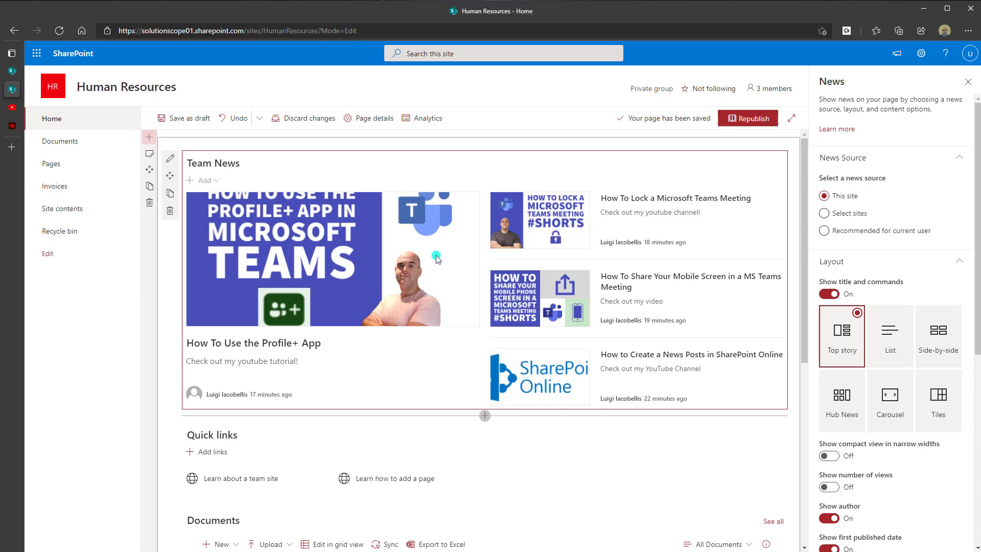
Step: Preview the List, Side-by-side, Hub News and Carousel layouts, advancing one carousel post
{"action": "left_click", "coordinate": [894, 352]}
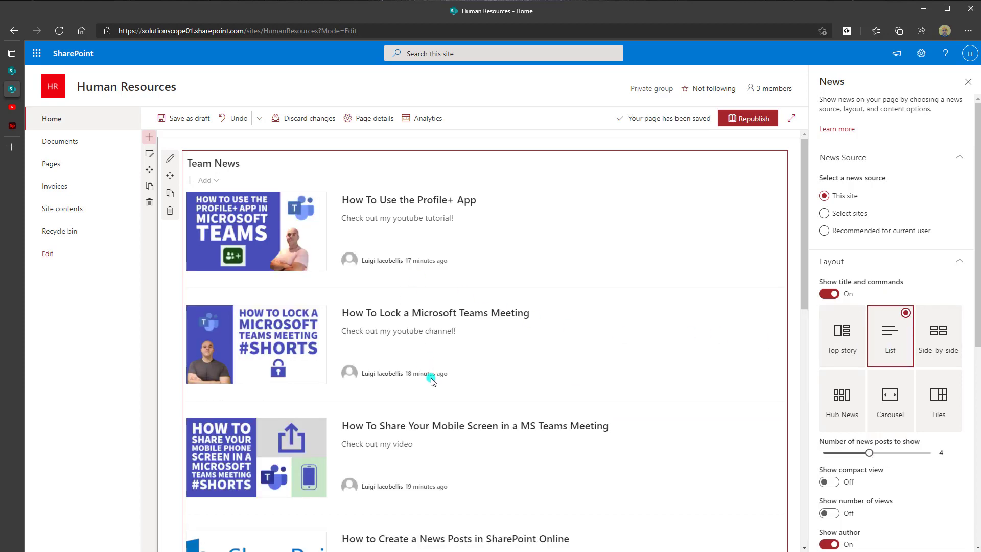
{"action": "scroll", "coordinate": [430, 378], "scroll_direction": "down", "scroll_amount": 5}
{"action": "scroll", "coordinate": [431, 378], "scroll_direction": "up", "scroll_amount": 2}
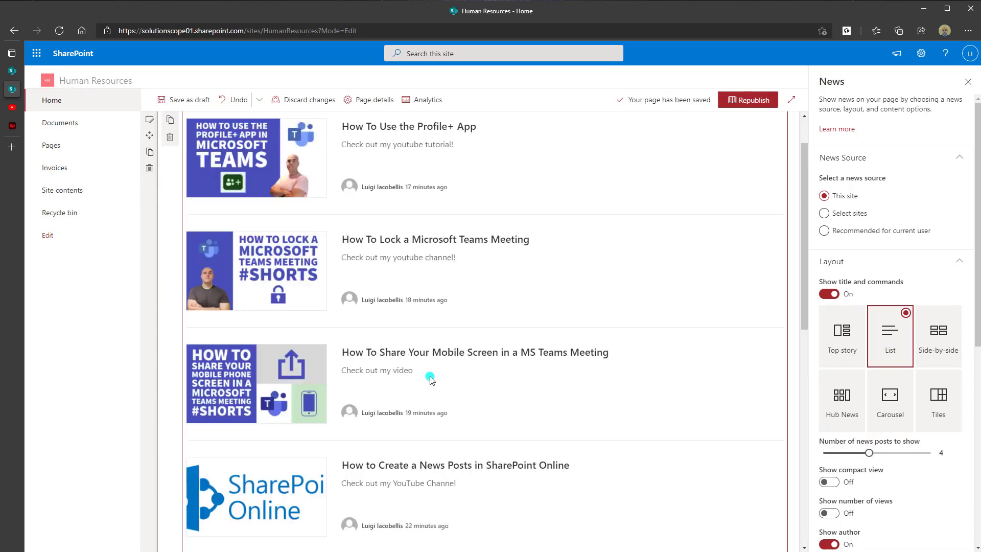
{"action": "scroll", "coordinate": [431, 378], "scroll_direction": "up", "scroll_amount": 3}
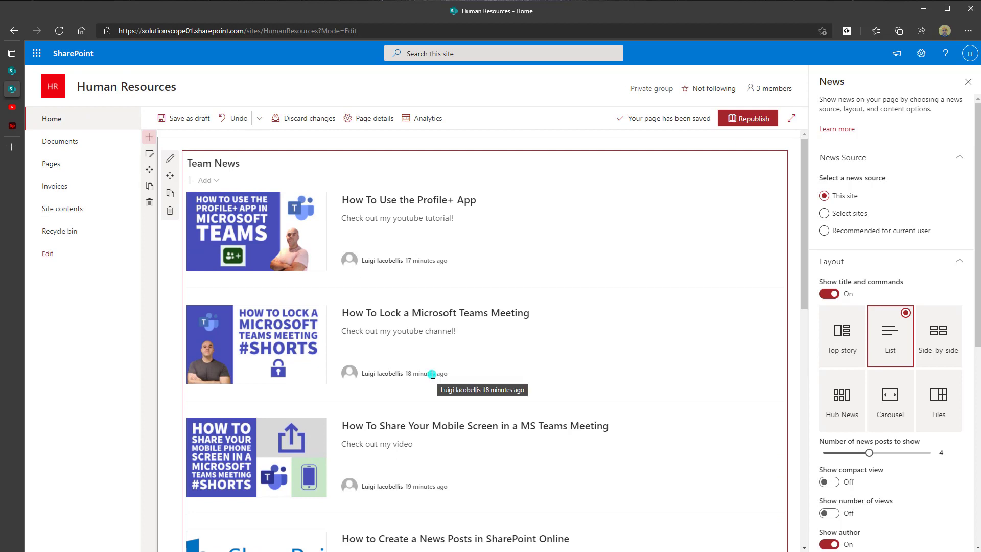
{"action": "left_click", "coordinate": [943, 345]}
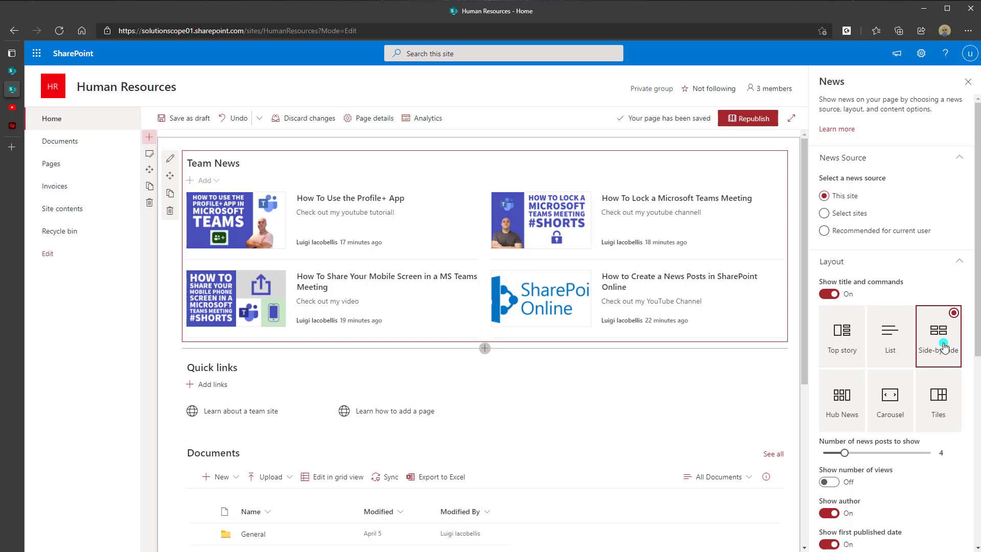
{"action": "left_click", "coordinate": [848, 405]}
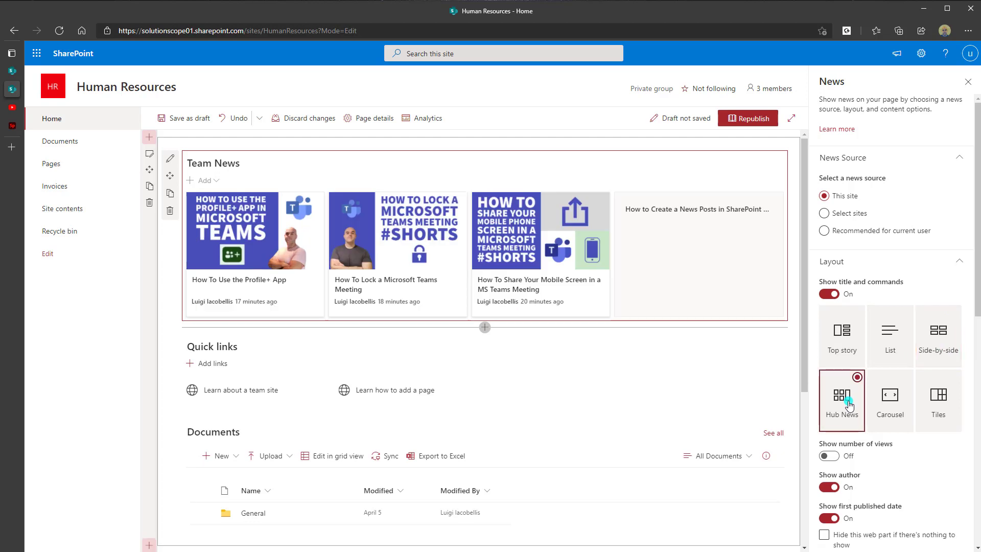
{"action": "left_click", "coordinate": [892, 406]}
{"action": "left_click", "coordinate": [773, 321]}
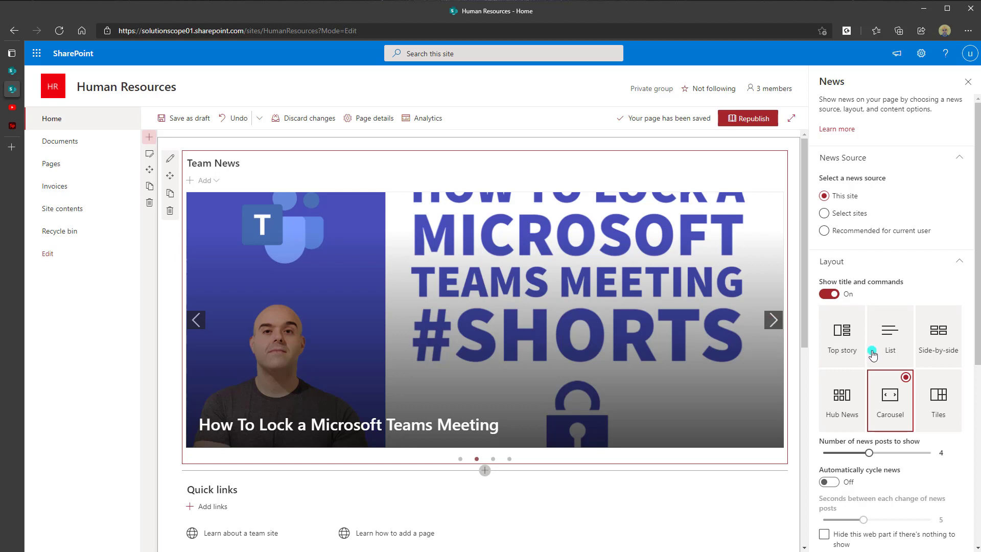
Step: Cycle through Tiles and the other layouts again, settling on the List layout
{"action": "left_click", "coordinate": [939, 403]}
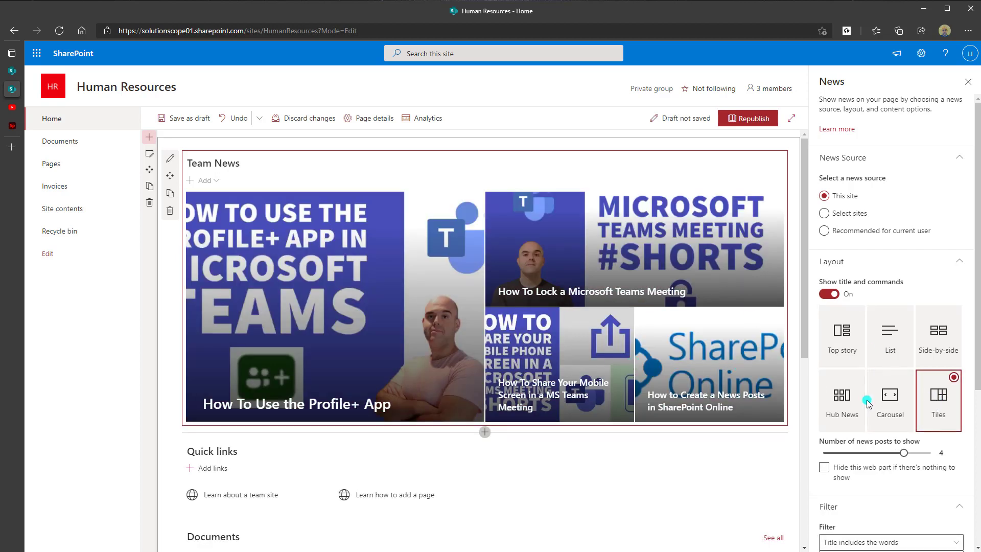
{"action": "left_click", "coordinate": [889, 338]}
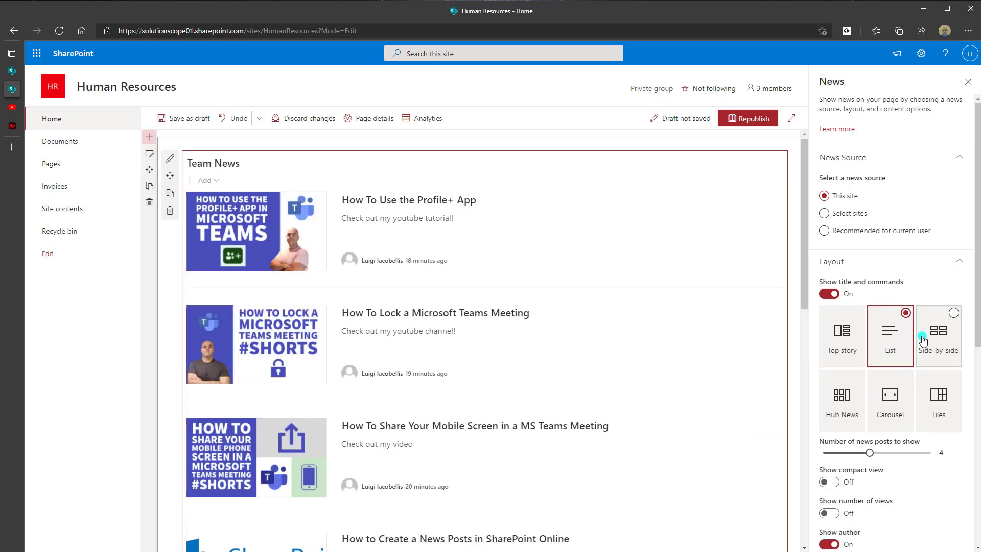
{"action": "left_click", "coordinate": [927, 342]}
{"action": "left_click", "coordinate": [863, 404]}
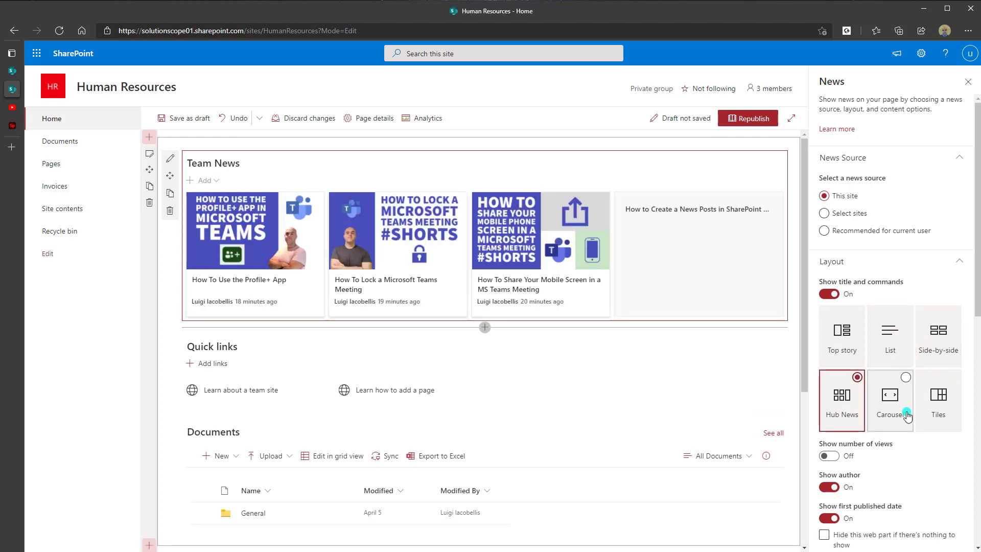
{"action": "left_click", "coordinate": [897, 408]}
{"action": "left_click", "coordinate": [938, 407]}
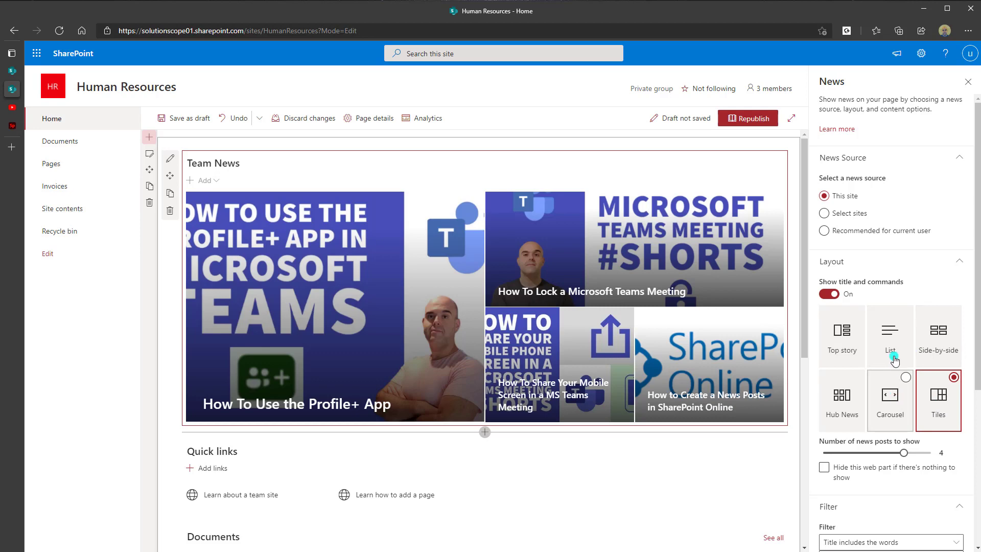
{"action": "left_click", "coordinate": [890, 338]}
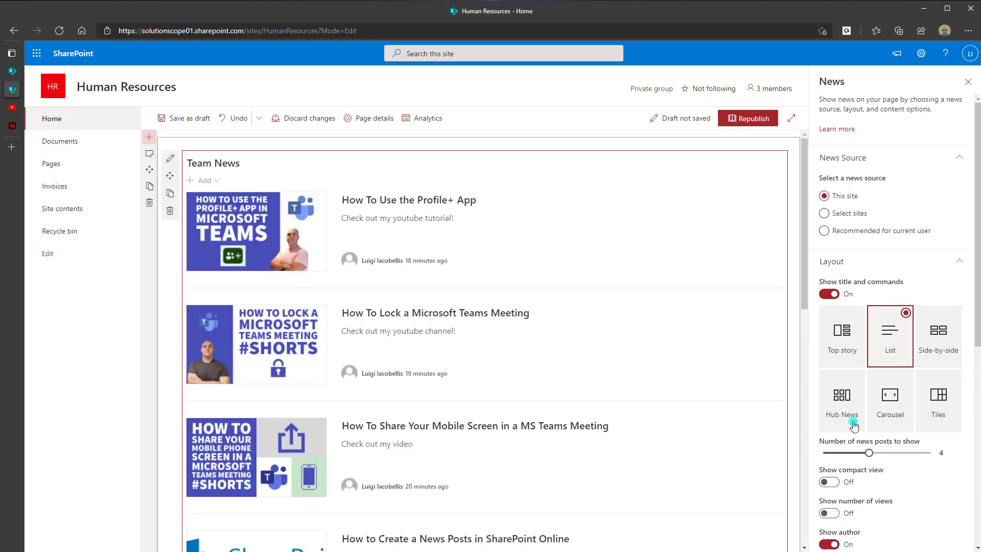
{"action": "left_click", "coordinate": [839, 401]}
{"action": "left_click", "coordinate": [883, 351]}
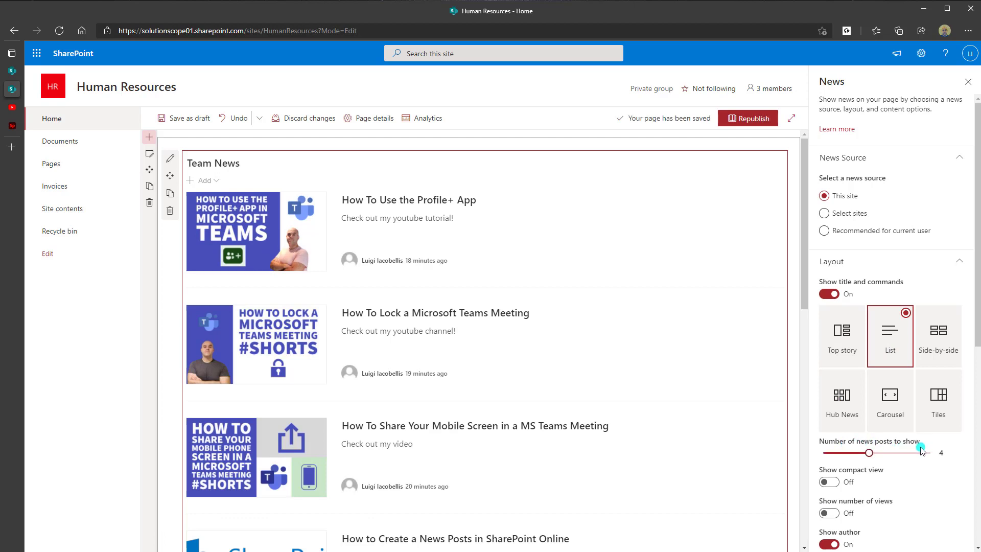
{"action": "mouse_move", "coordinate": [383, 261]}
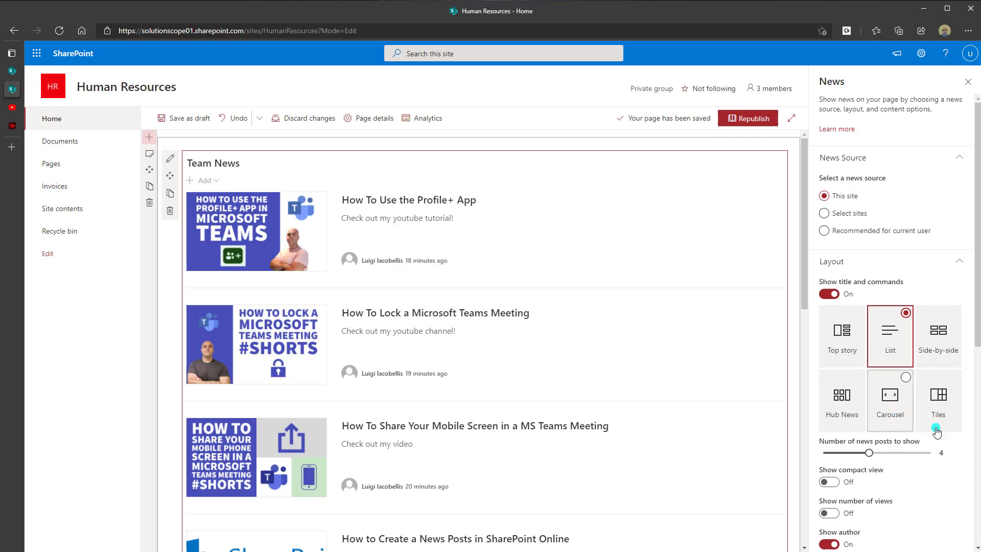
{"action": "mouse_move", "coordinate": [869, 455]}
{"action": "left_mouse_down"}
{"action": "mouse_move", "coordinate": [898, 456]}
{"action": "mouse_move", "coordinate": [863, 454]}
{"action": "left_mouse_up"}
{"action": "scroll", "coordinate": [365, 306], "scroll_direction": "down", "scroll_amount": 1}
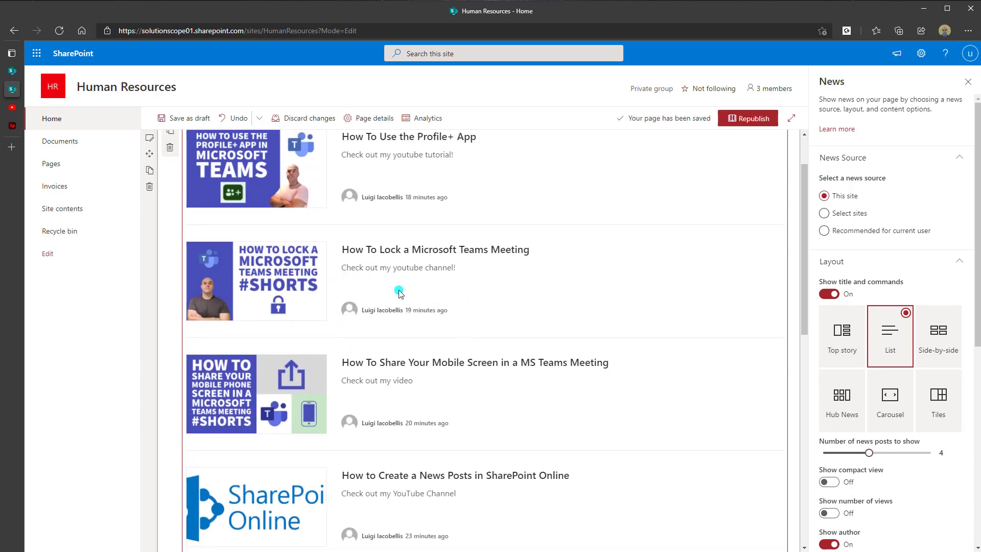
{"action": "scroll", "coordinate": [433, 308], "scroll_direction": "down", "scroll_amount": 2}
{"action": "scroll", "coordinate": [585, 325], "scroll_direction": "up", "scroll_amount": 3}
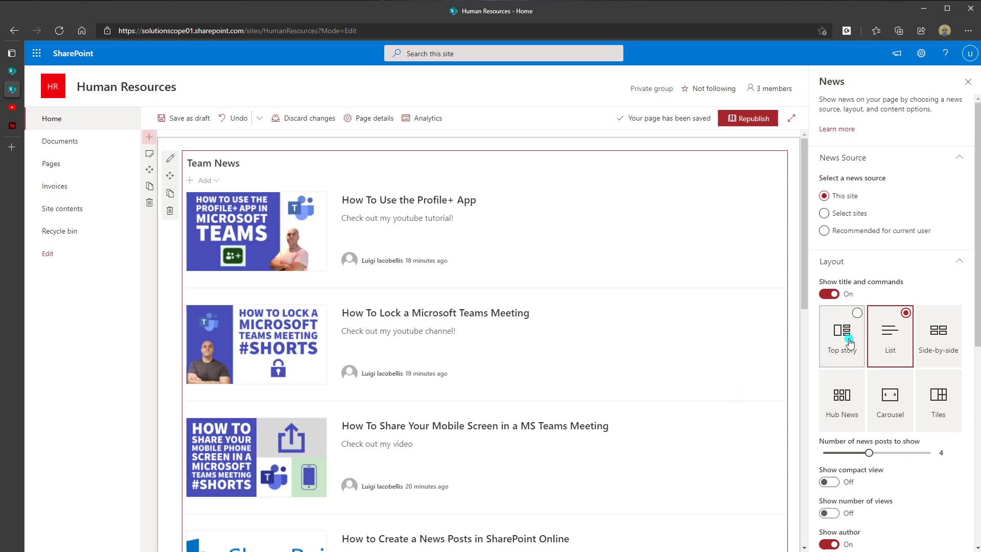
Step: Toggle compact view on and back off for the Team News list
{"action": "scroll", "coordinate": [848, 343], "scroll_direction": "down", "scroll_amount": 3}
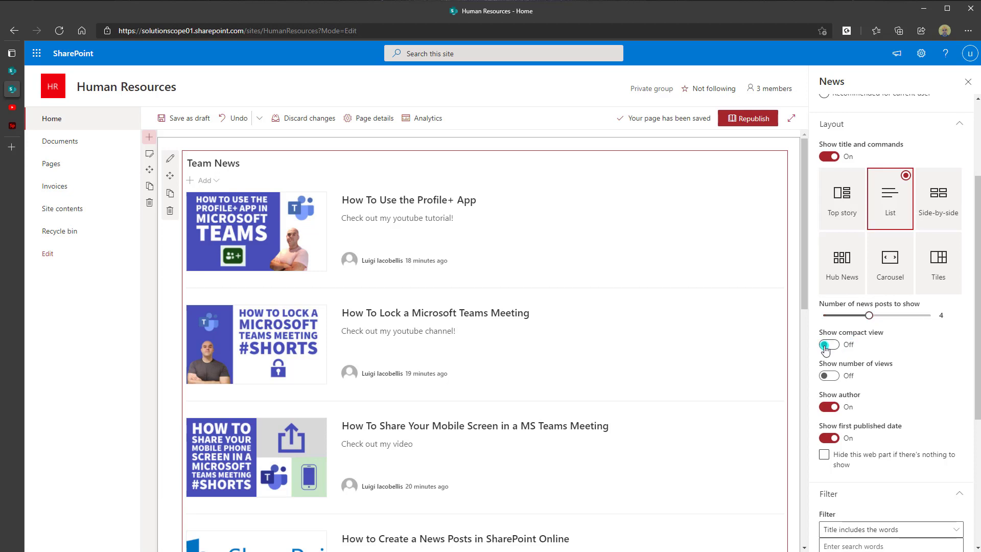
{"action": "left_click", "coordinate": [827, 345]}
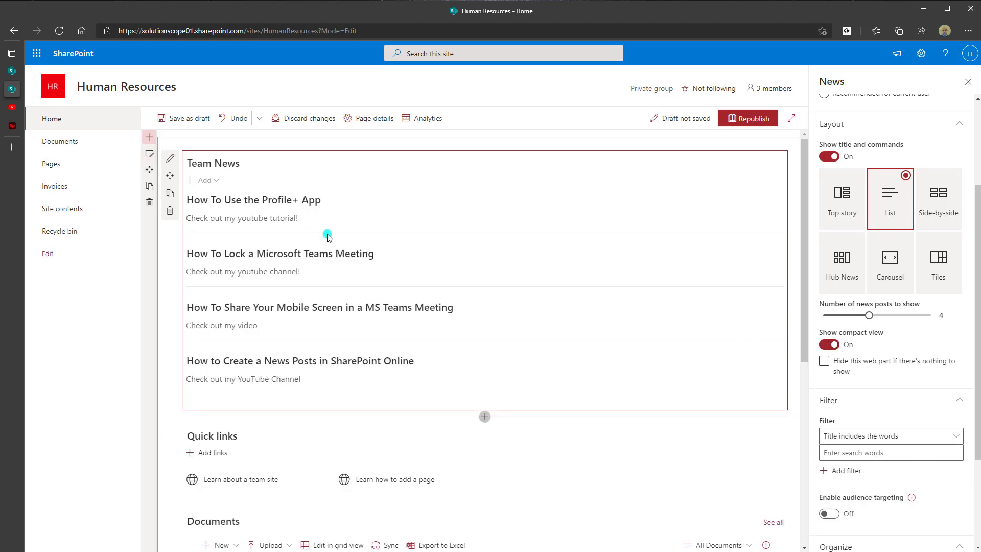
{"action": "left_click", "coordinate": [832, 346]}
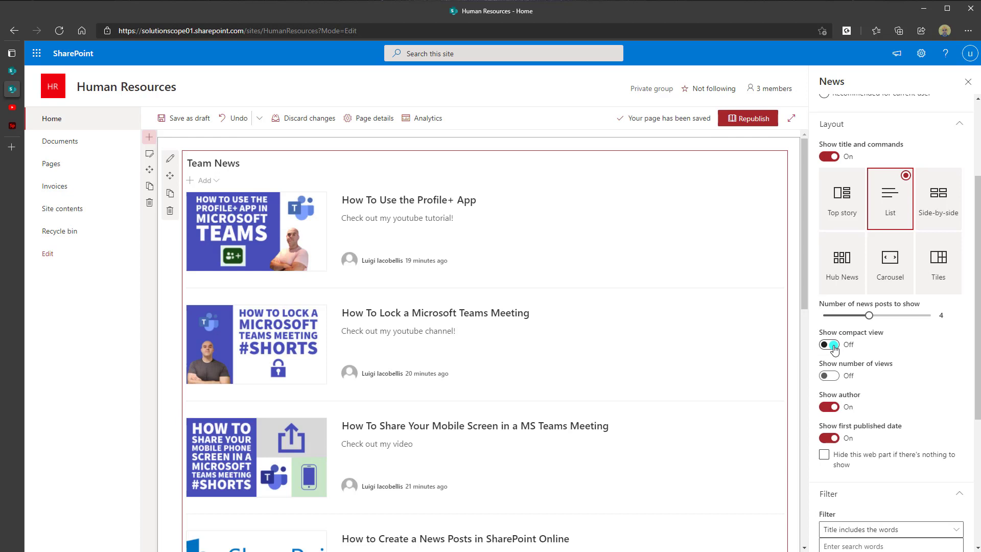
Step: Turn on Show number of views, toggling author and published date off and back on
{"action": "left_click", "coordinate": [833, 376]}
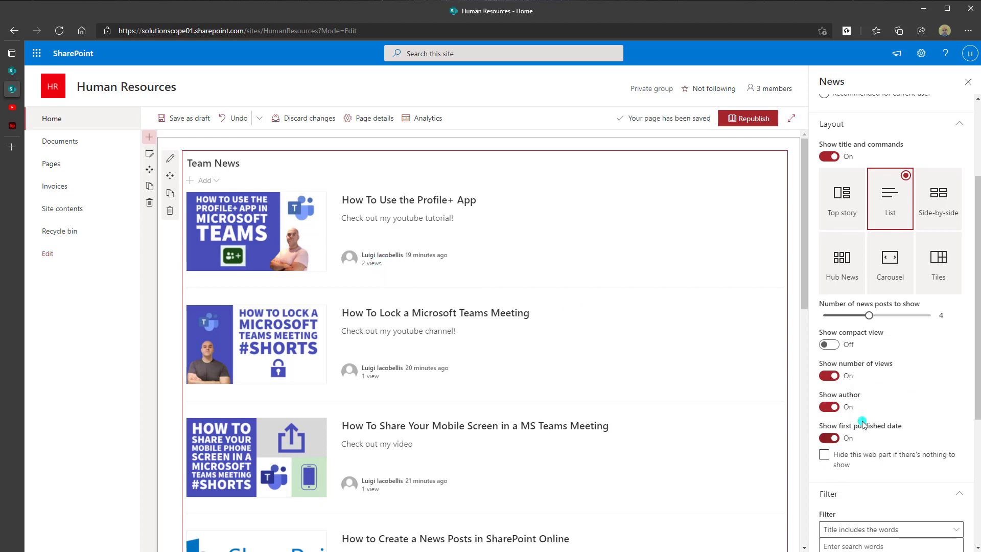
{"action": "left_click", "coordinate": [831, 407]}
{"action": "left_click", "coordinate": [830, 407]}
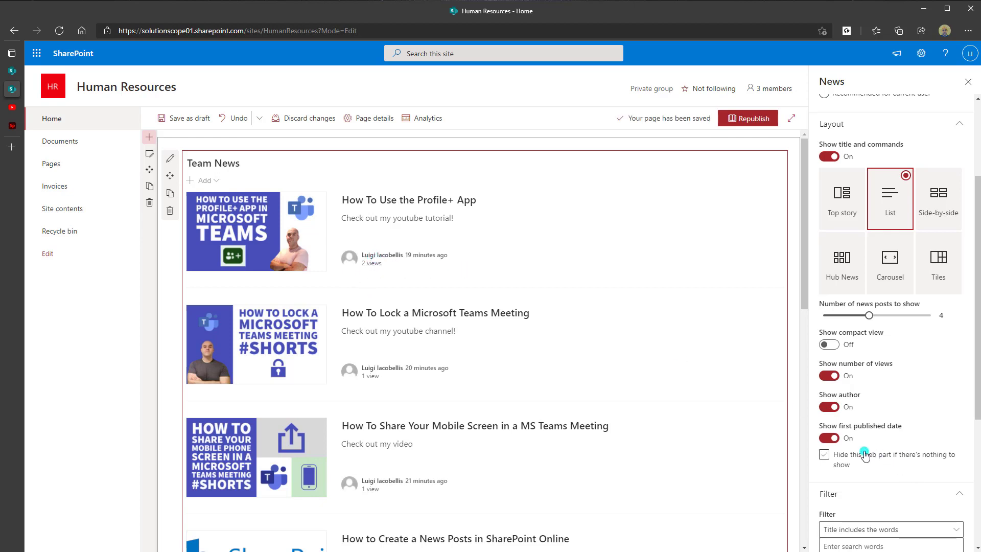
{"action": "left_click", "coordinate": [833, 439]}
{"action": "left_click", "coordinate": [830, 440]}
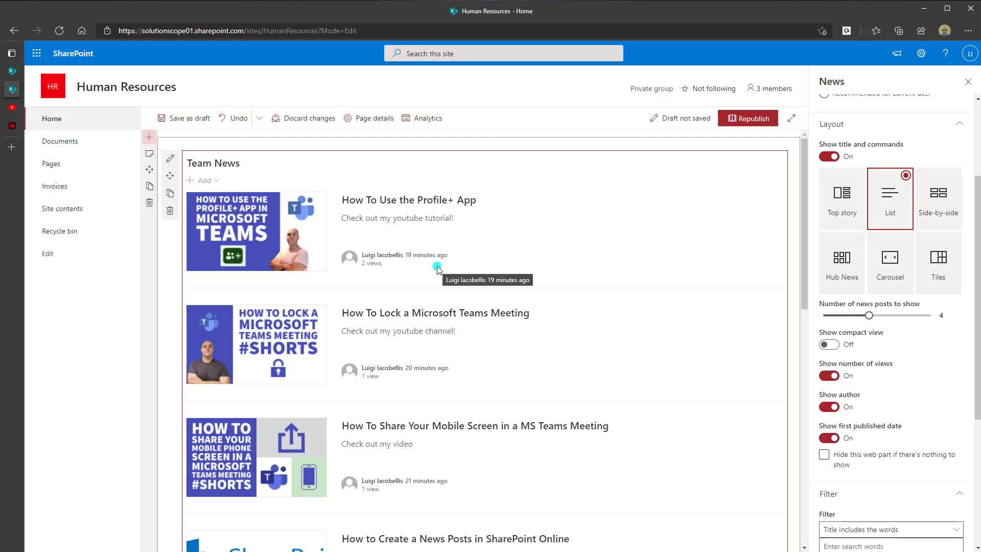
{"action": "scroll", "coordinate": [916, 381], "scroll_direction": "down", "scroll_amount": 1}
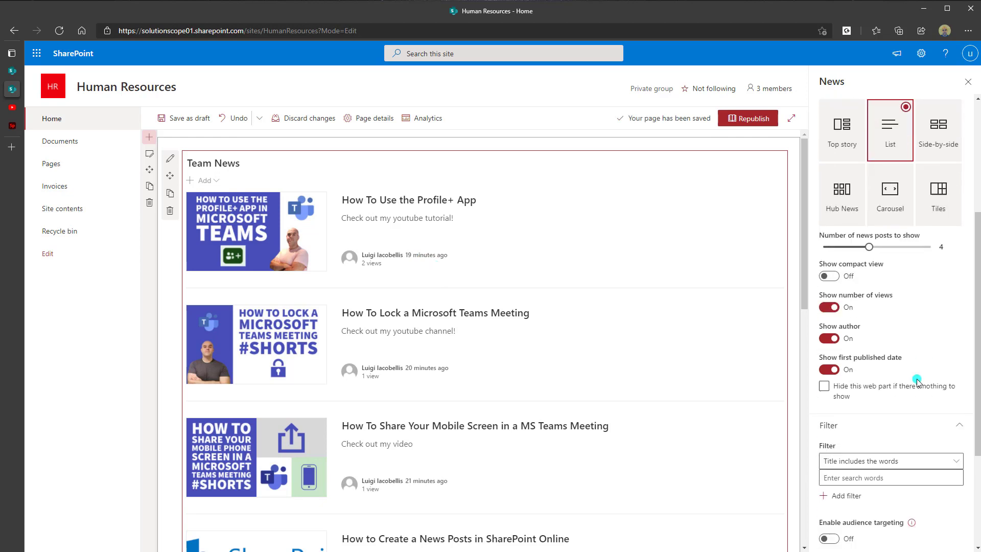
Step: Leave Hide this web part off, switch to Top story layout, and expand the Filter types
{"action": "left_click", "coordinate": [873, 387]}
{"action": "left_click", "coordinate": [868, 390]}
{"action": "left_click", "coordinate": [823, 386]}
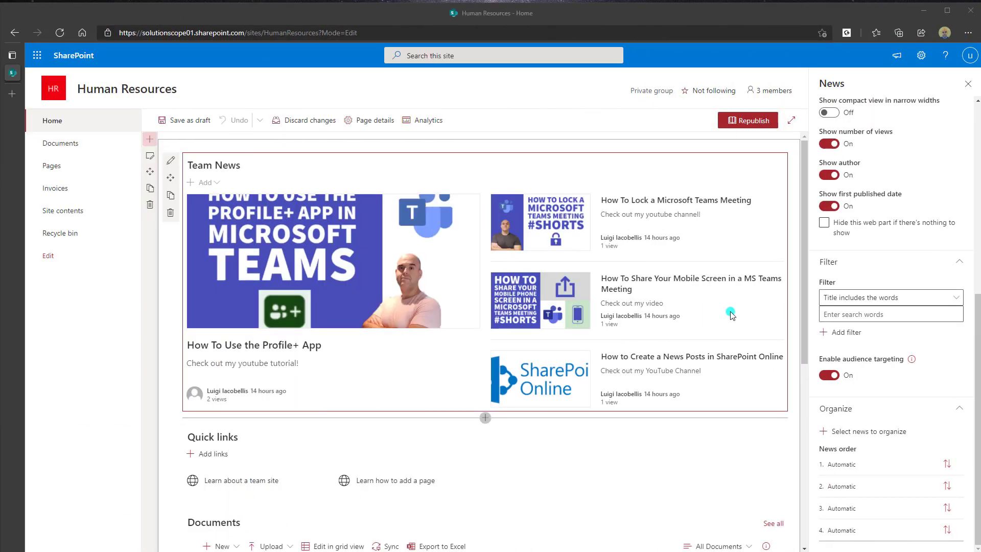
{"action": "left_click", "coordinate": [792, 309]}
{"action": "left_click", "coordinate": [872, 302]}
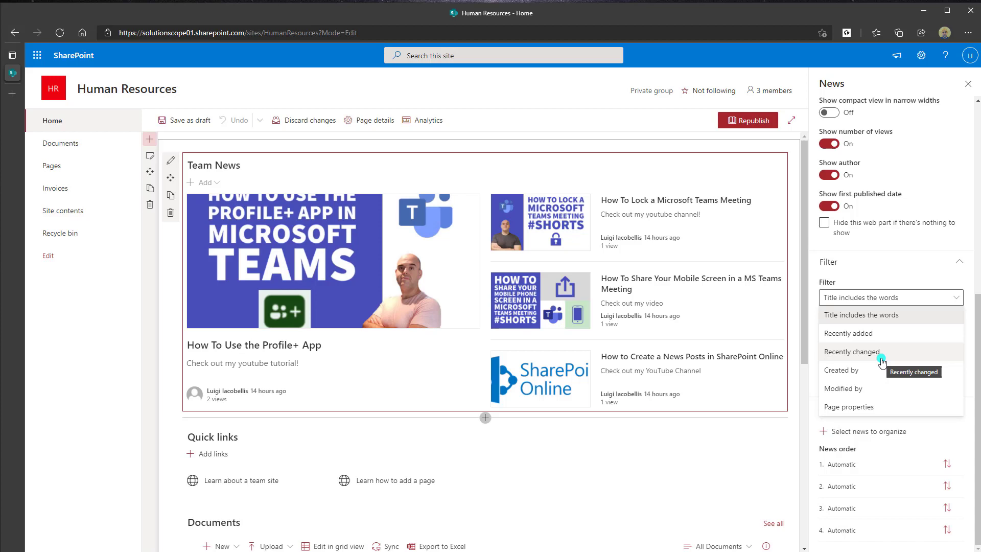
Step: Filter Team News by title word 'teams', then delete the word so all posts return
{"action": "left_click", "coordinate": [876, 315]}
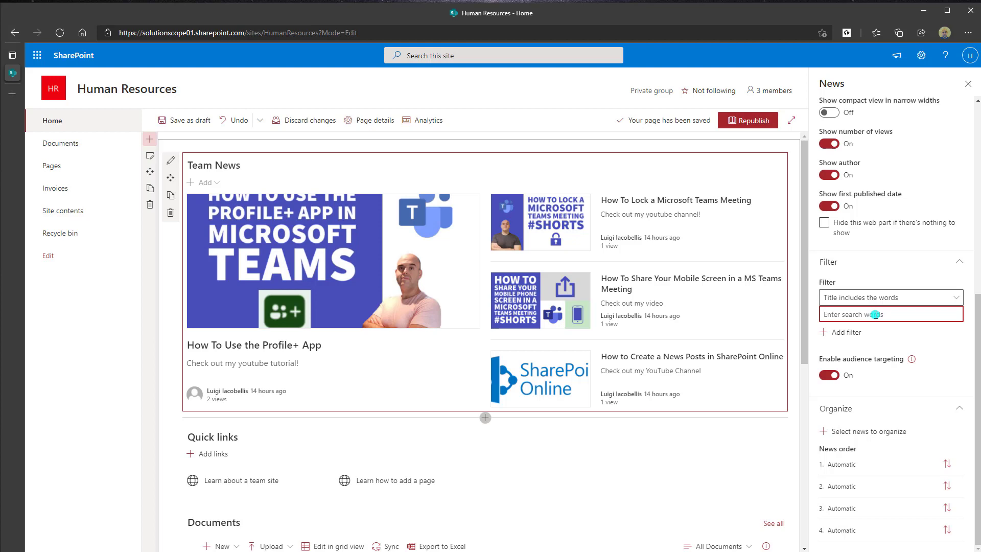
{"action": "type", "text": "te"}
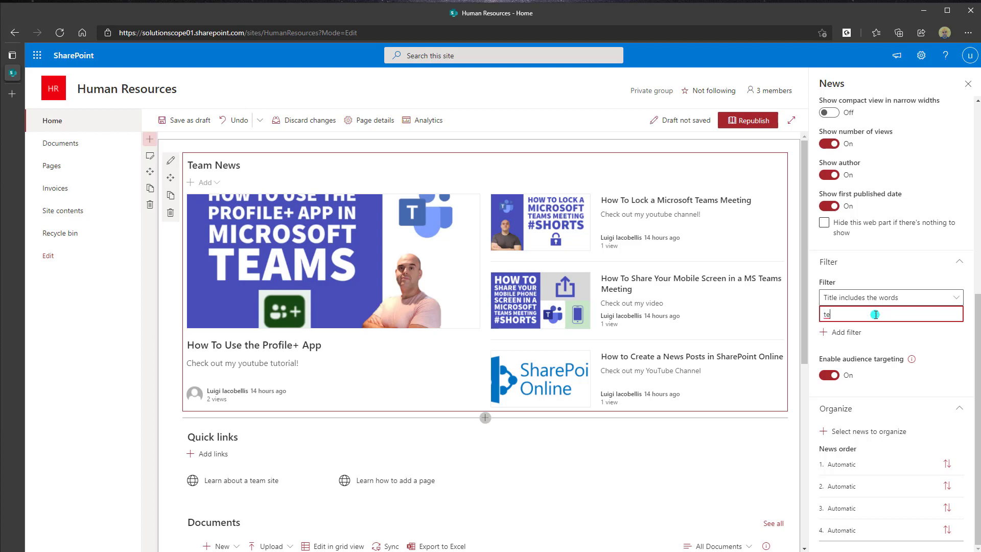
{"action": "type", "text": "ams"}
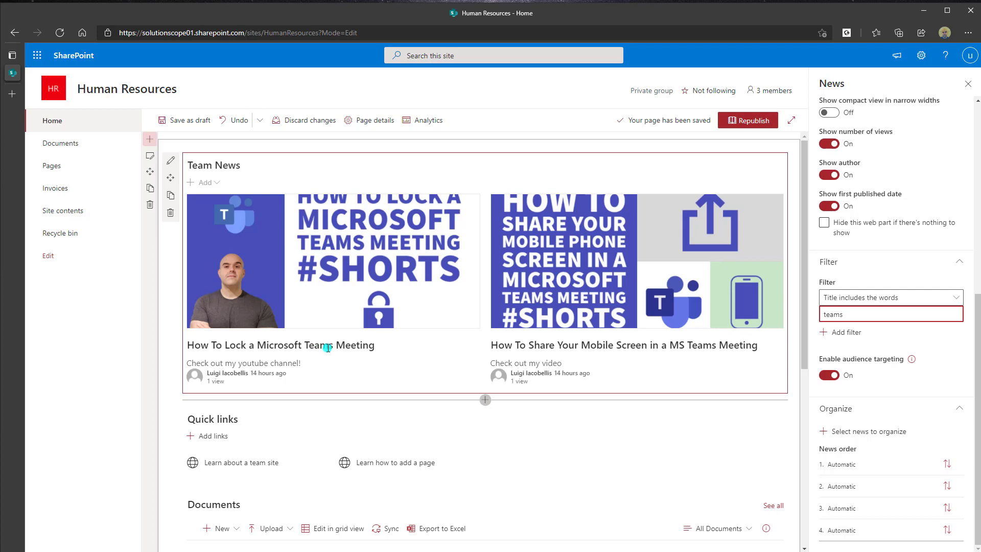
{"action": "left_click_drag", "start_coordinate": [926, 313], "coordinate": [792, 313]}
{"action": "key", "text": "BackSpace"}
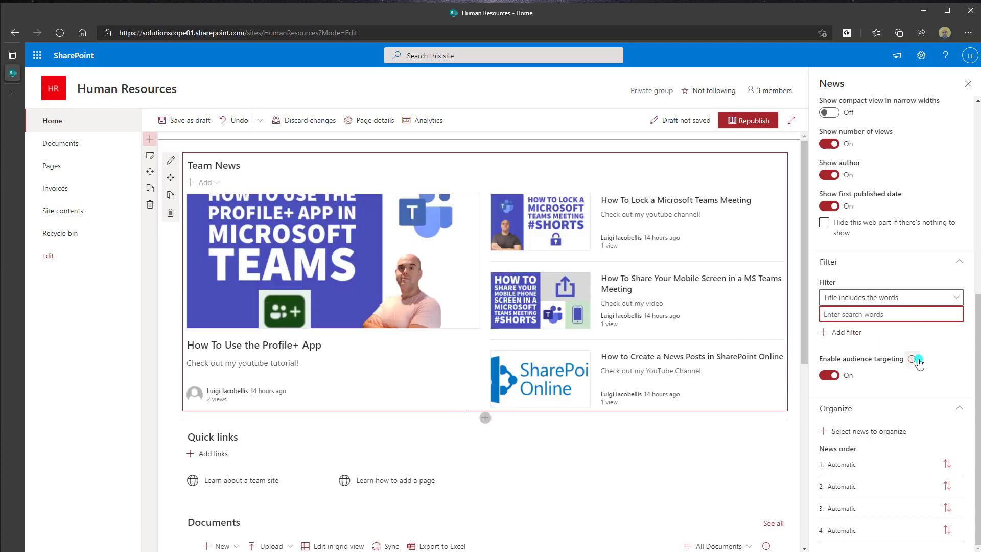
{"action": "mouse_move", "coordinate": [913, 362]}
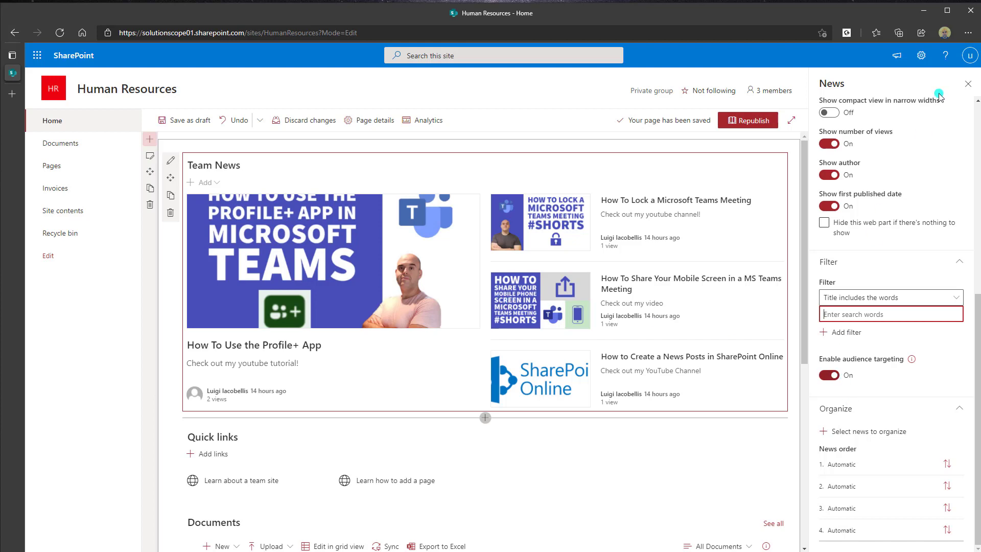
Step: Open Site contents in a new tab from the Settings gear, then go to Site Pages
{"action": "left_click", "coordinate": [922, 56]}
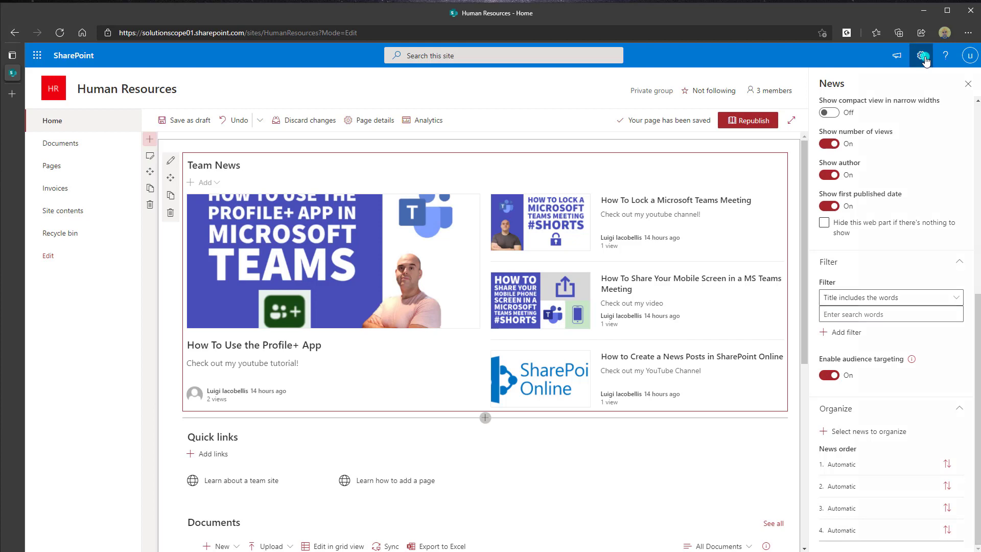
{"action": "right_click", "coordinate": [860, 152]}
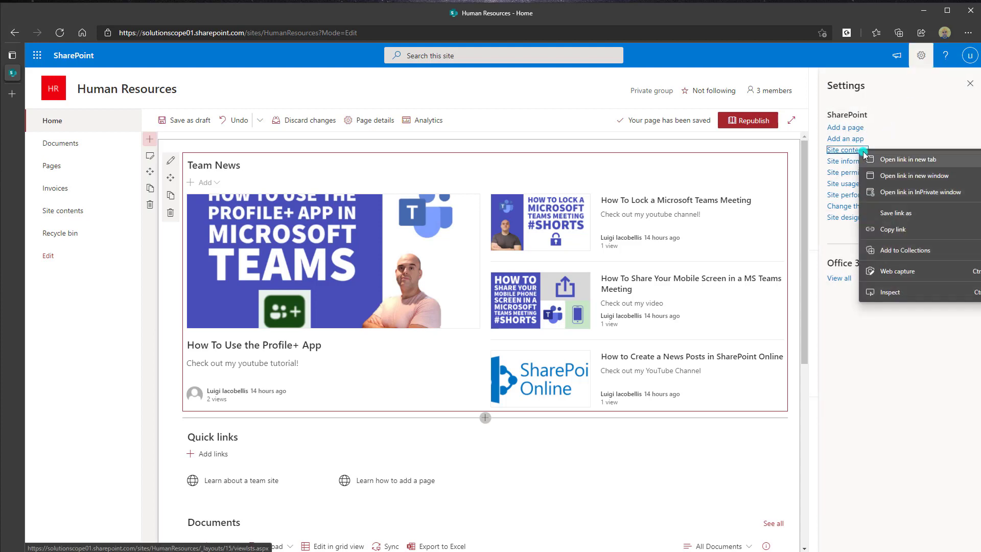
{"action": "left_click", "coordinate": [870, 159]}
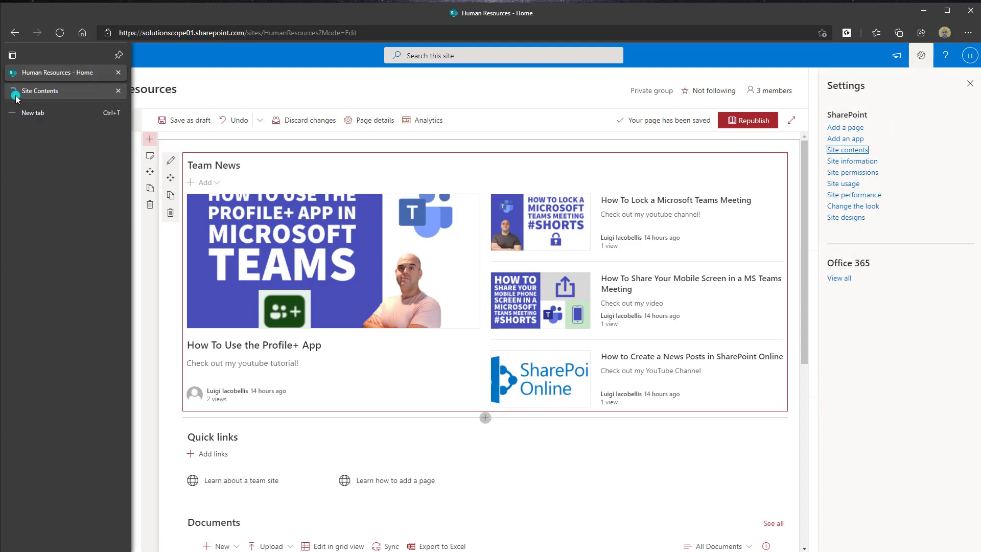
{"action": "left_click", "coordinate": [24, 95]}
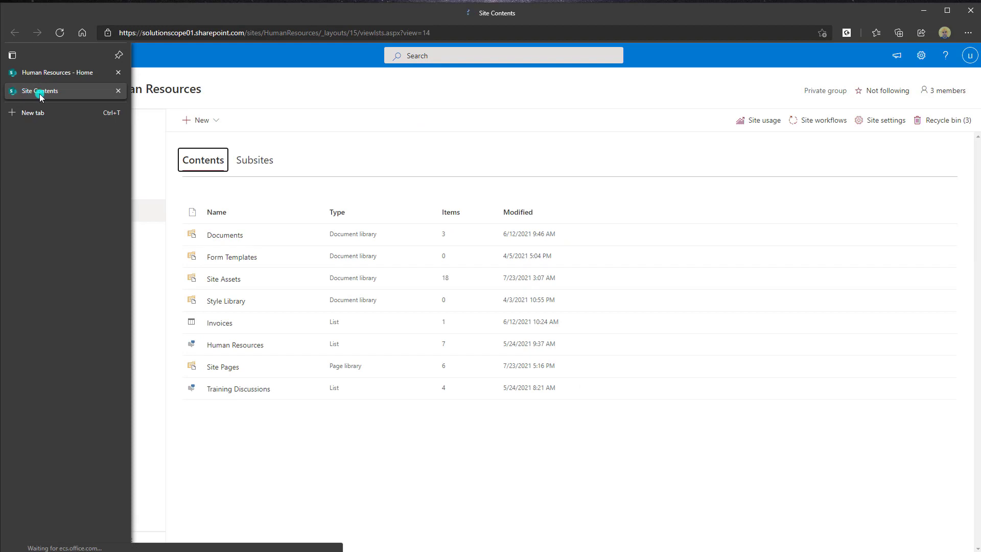
{"action": "left_click", "coordinate": [232, 368]}
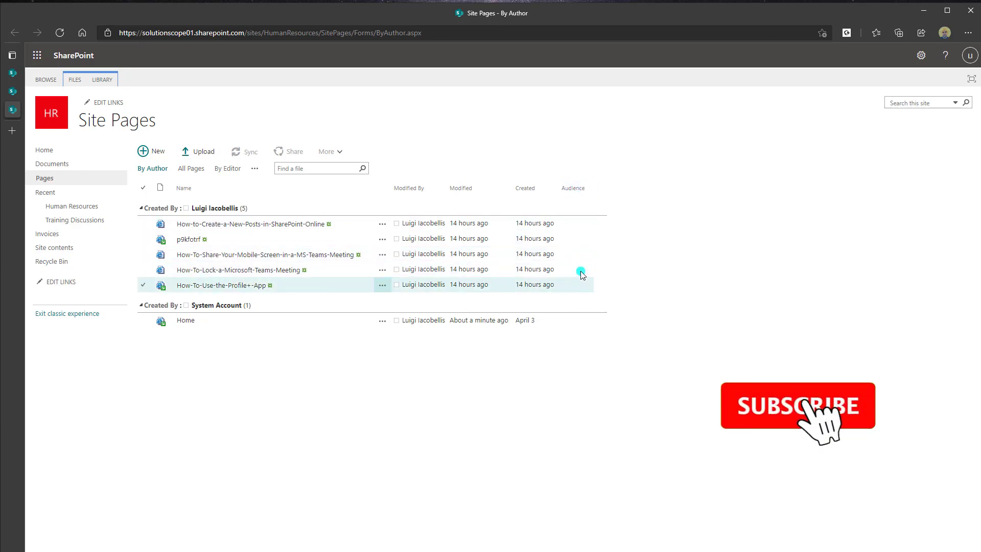
Step: In the page's properties, set the Audience of 'How to Create a News Posts in SharePoint Online' to Human Resources Members and save
{"action": "left_click", "coordinate": [382, 228]}
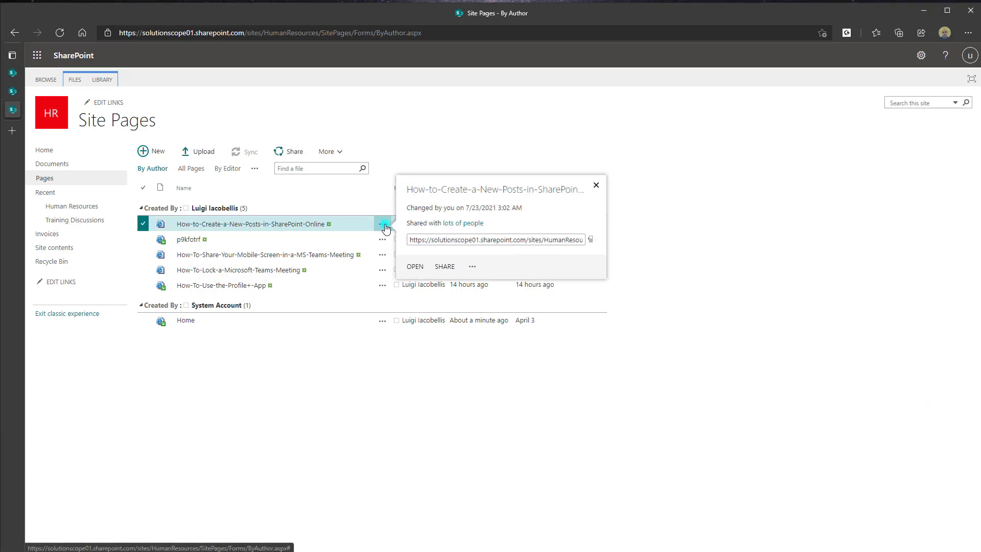
{"action": "left_click", "coordinate": [471, 268]}
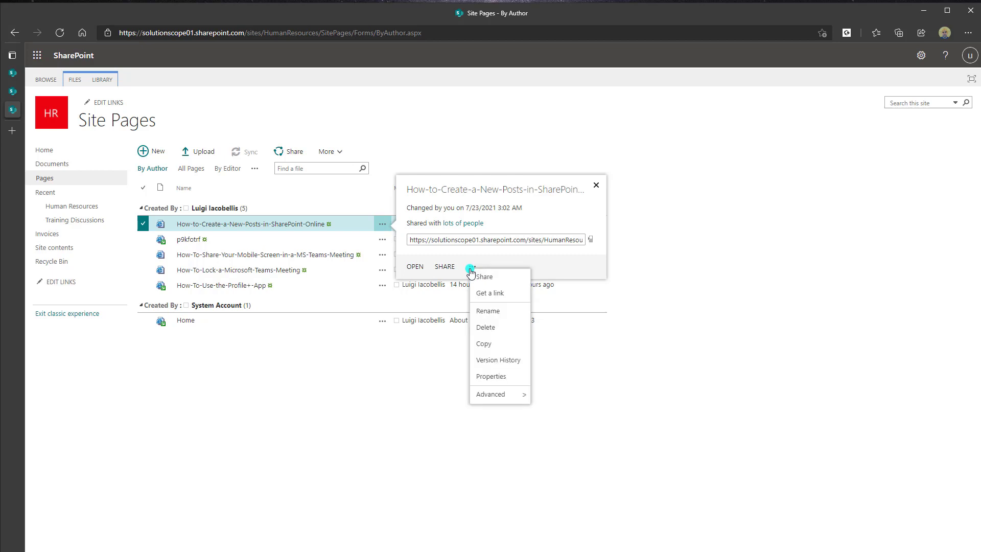
{"action": "left_click", "coordinate": [490, 379]}
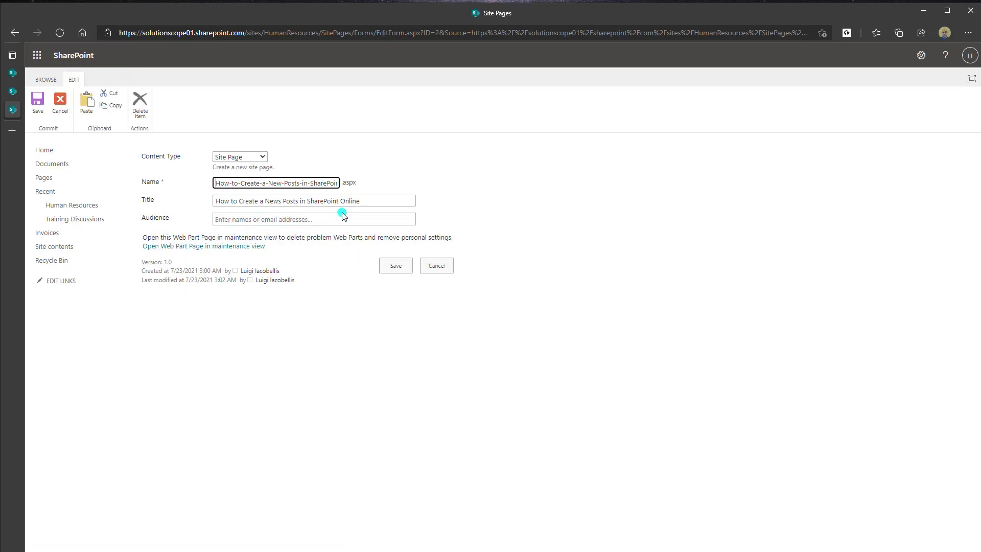
{"action": "left_click_drag", "start_coordinate": [174, 219], "coordinate": [153, 219]}
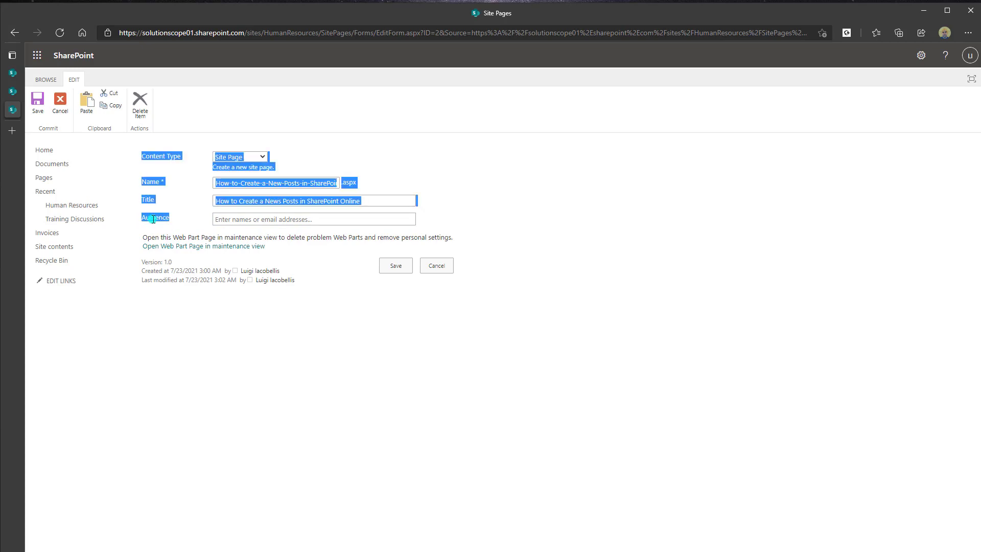
{"action": "left_click", "coordinate": [226, 220]}
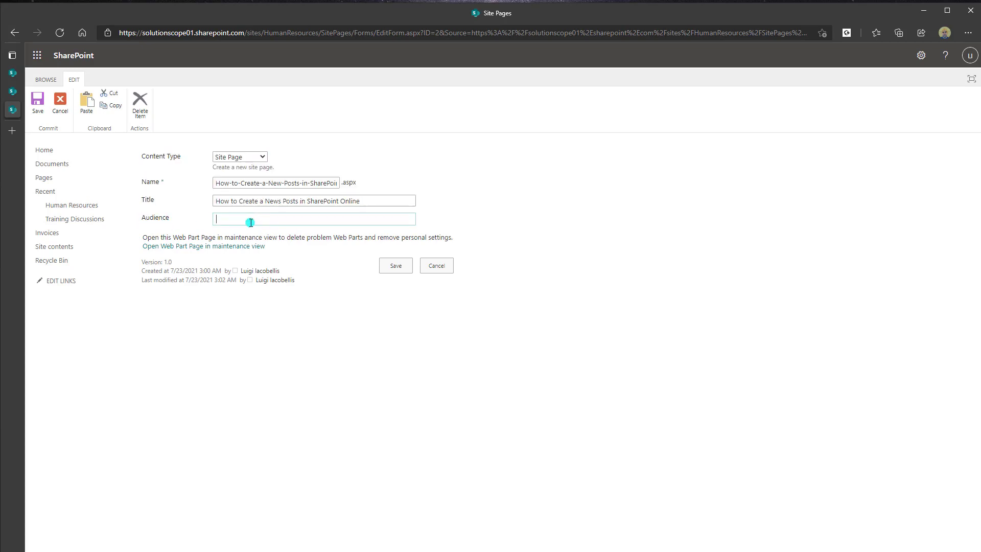
{"action": "type", "text": "human"}
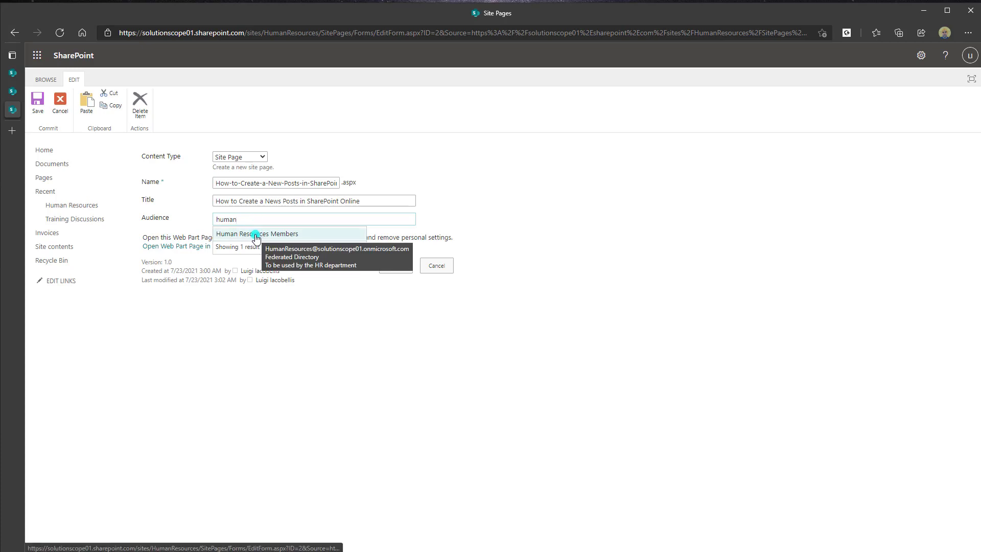
{"action": "left_click", "coordinate": [257, 235]}
{"action": "left_click", "coordinate": [396, 271]}
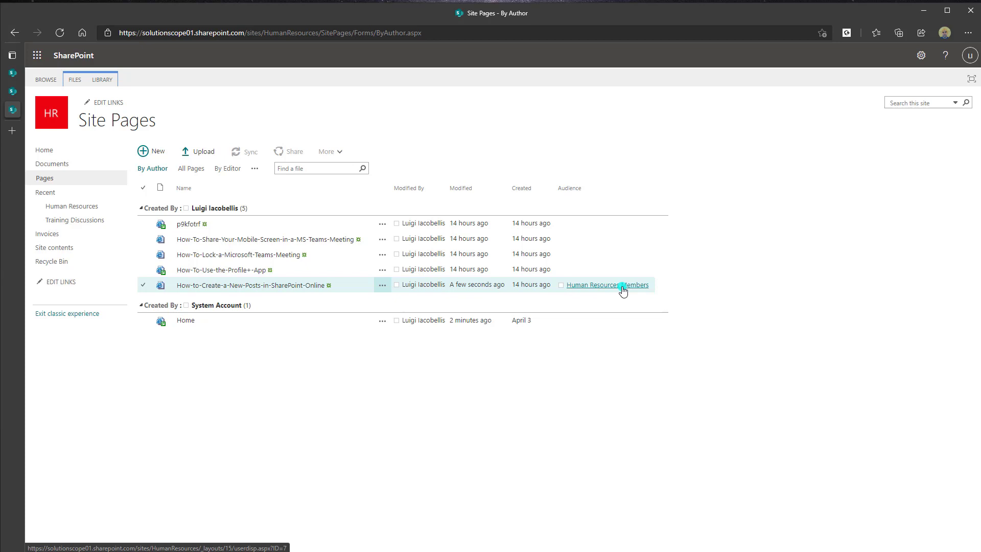
Step: Manually order Team News: mobile-screen sharing post in slot 1, Lock Teams Meeting post in slot 2
{"action": "left_click", "coordinate": [12, 72]}
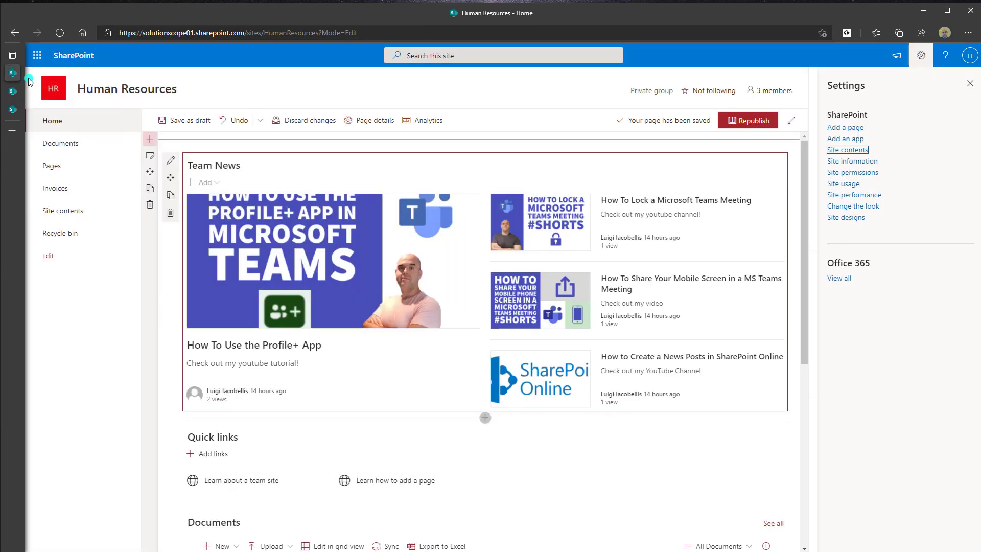
{"action": "left_click", "coordinate": [972, 84]}
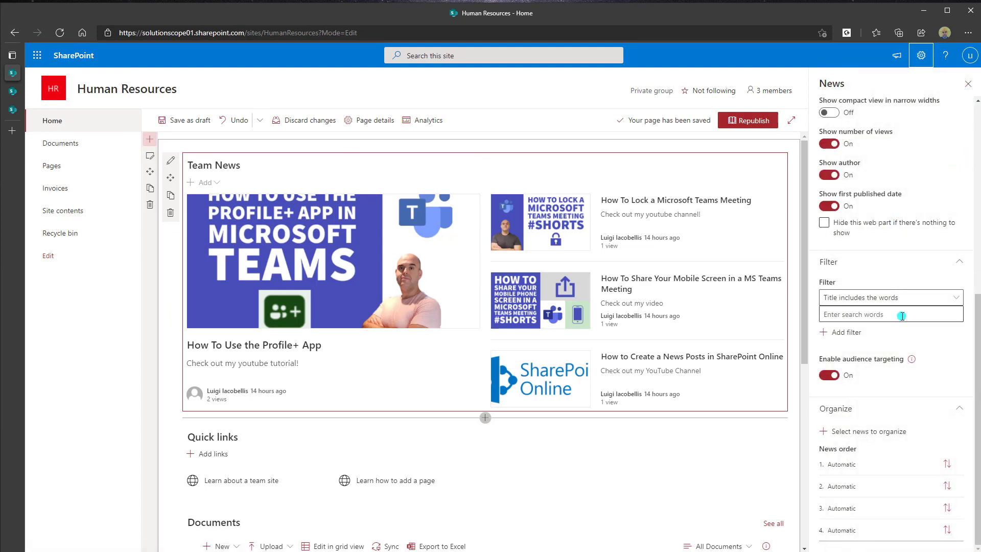
{"action": "left_click", "coordinate": [858, 432]}
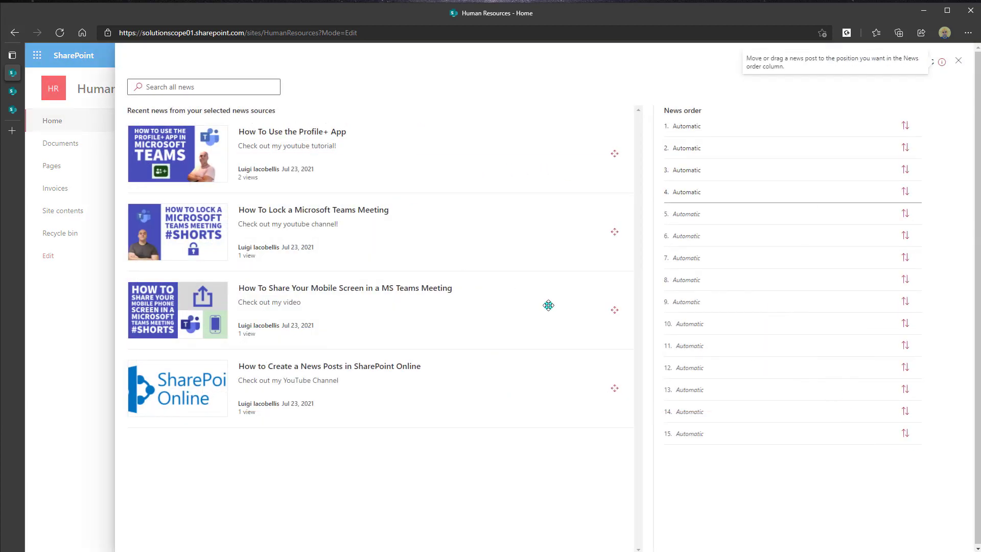
{"action": "left_click", "coordinate": [192, 237]}
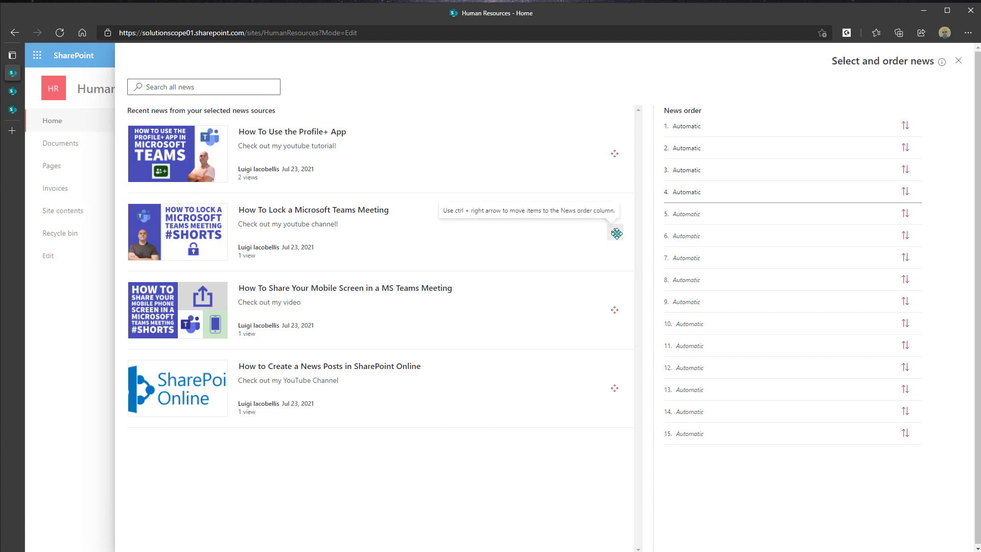
{"action": "left_click_drag", "start_coordinate": [616, 231], "coordinate": [792, 117]}
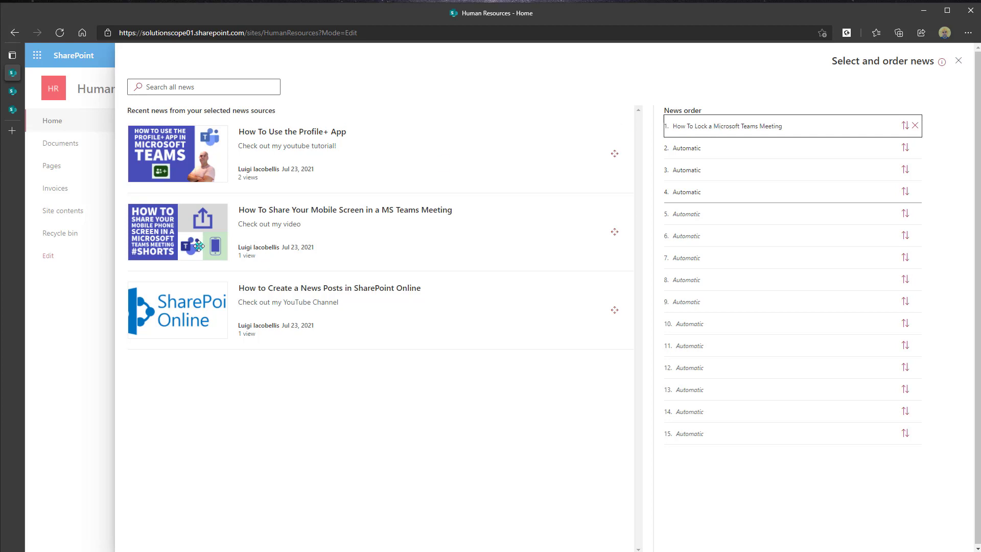
{"action": "left_click_drag", "start_coordinate": [199, 246], "coordinate": [633, 160]}
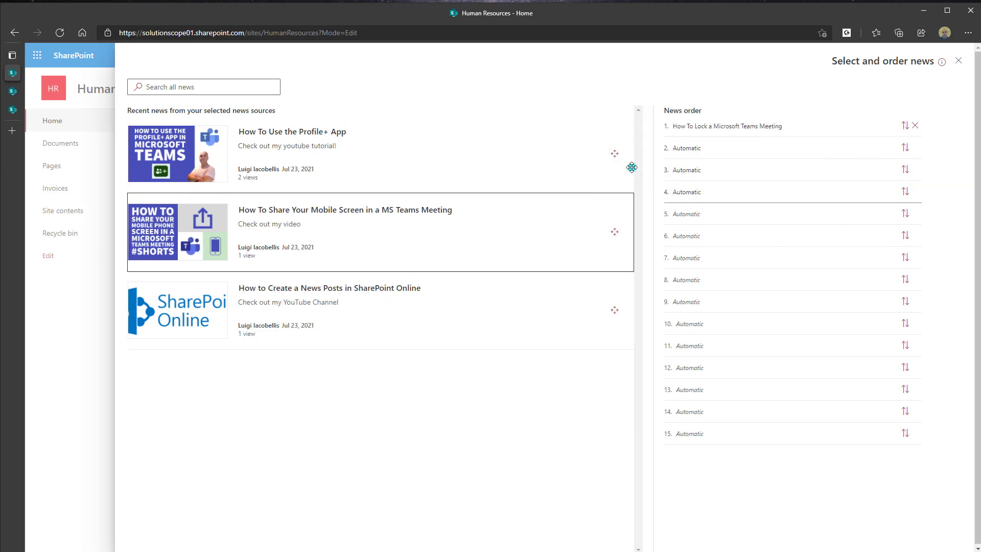
{"action": "left_click_drag", "start_coordinate": [614, 231], "coordinate": [903, 127]}
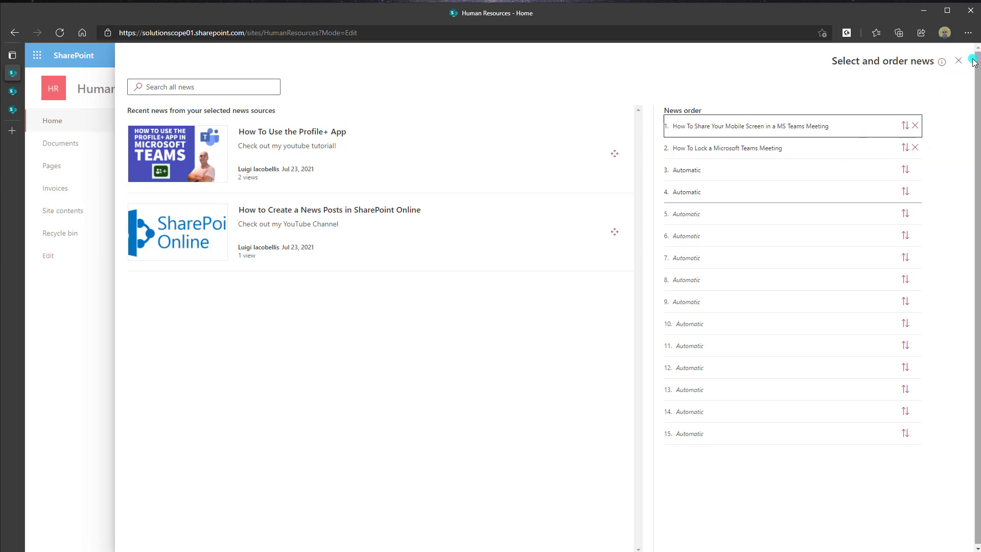
{"action": "left_click", "coordinate": [957, 63]}
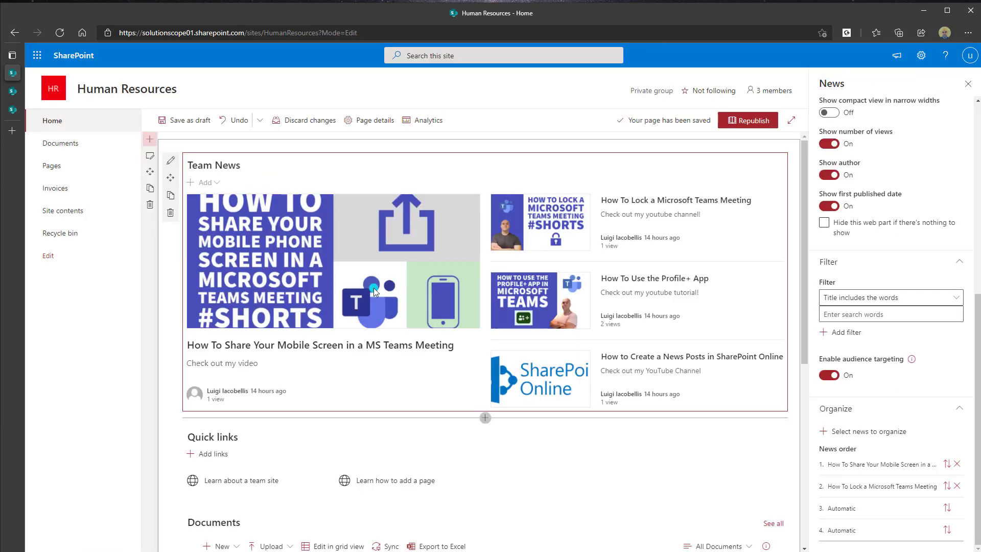